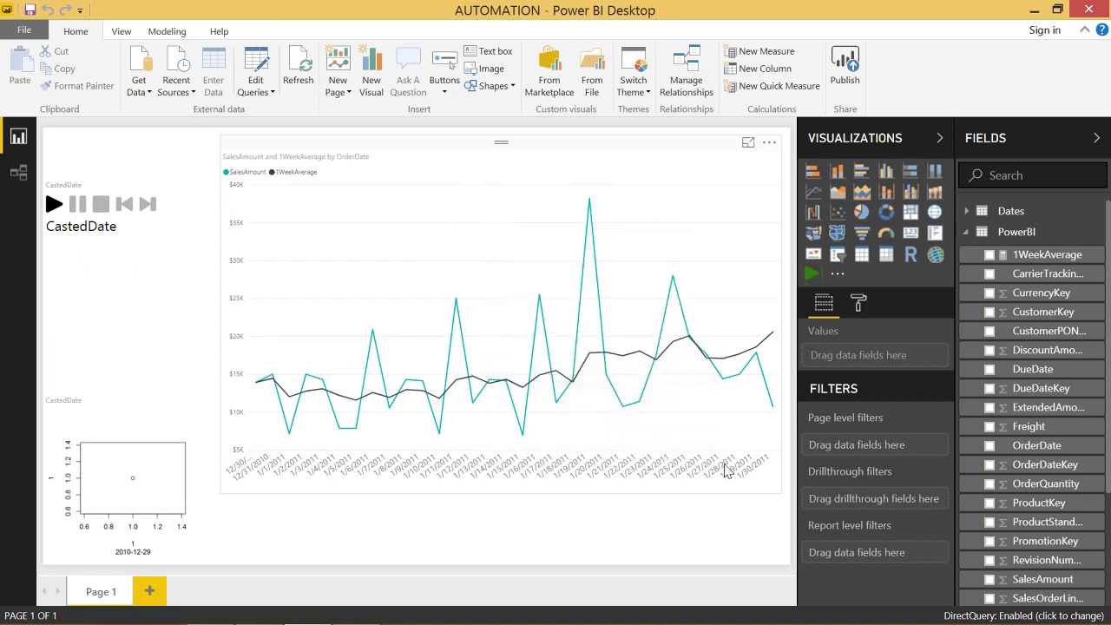
# Play the CastedDate play axis through a few dates, then stop it, resetting the chart to late December 2010.
pyautogui.click(53, 204)
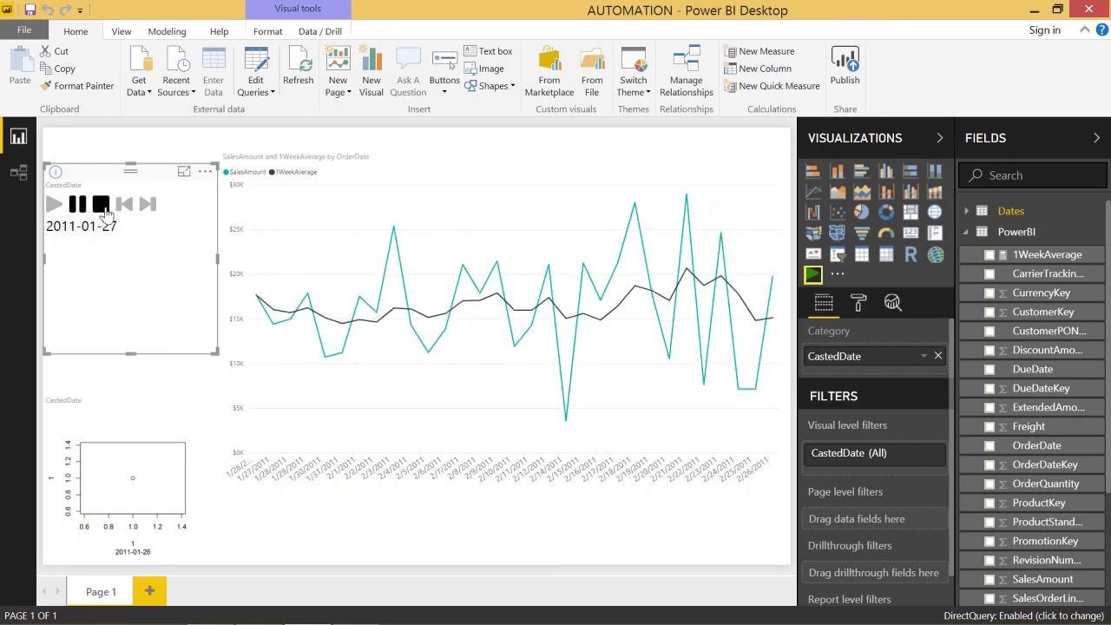
pyautogui.click(100, 205)
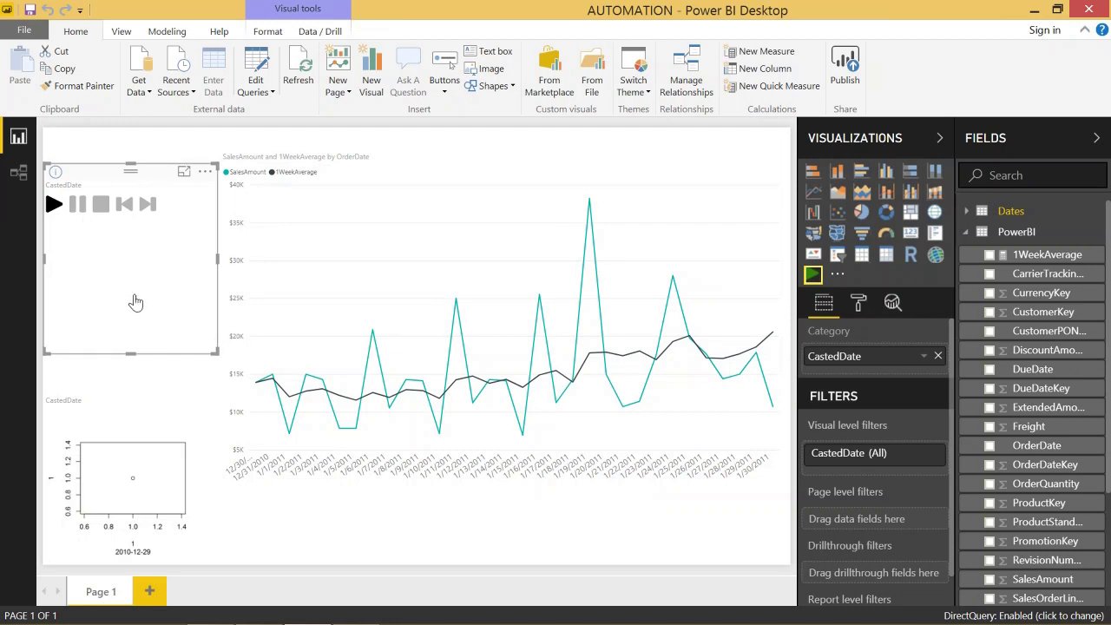
# Open the R visual's script and scroll through its RODBC SQL query.
pyautogui.click(151, 423)
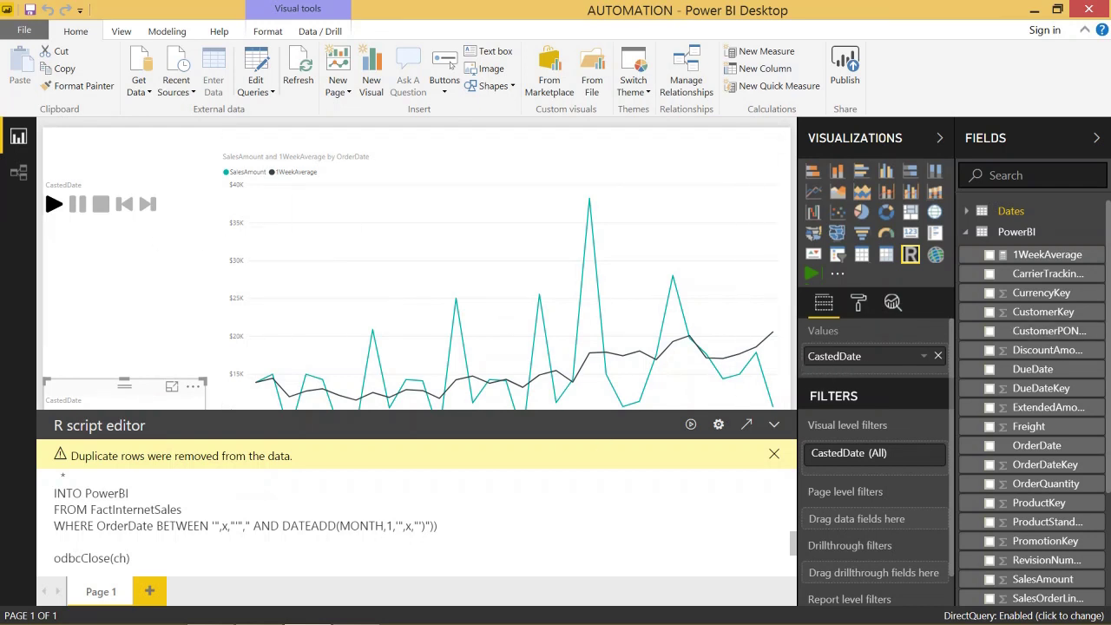
pyautogui.scroll(5, 121, 510)
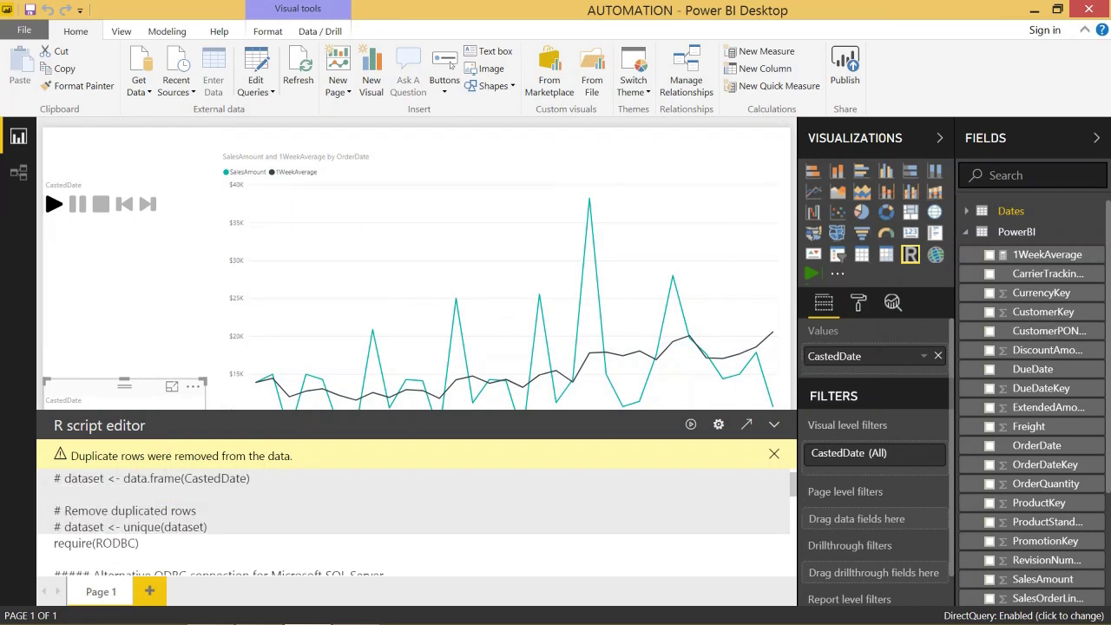
pyautogui.scroll(-5, 416, 511)
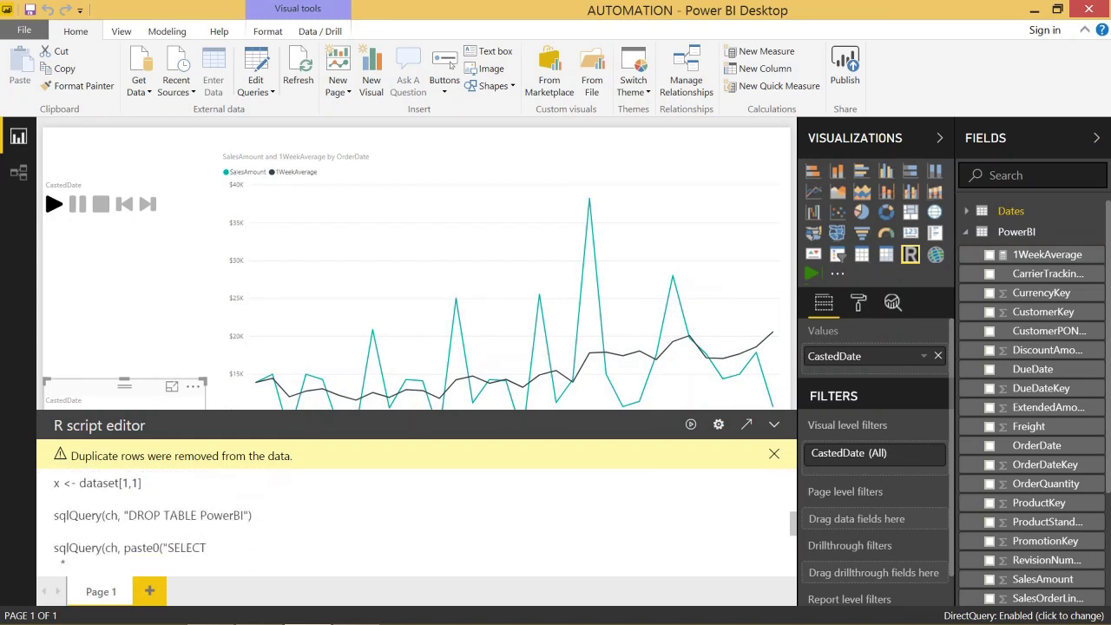
pyautogui.scroll(3, 417, 512)
pyautogui.scroll(2, 417, 512)
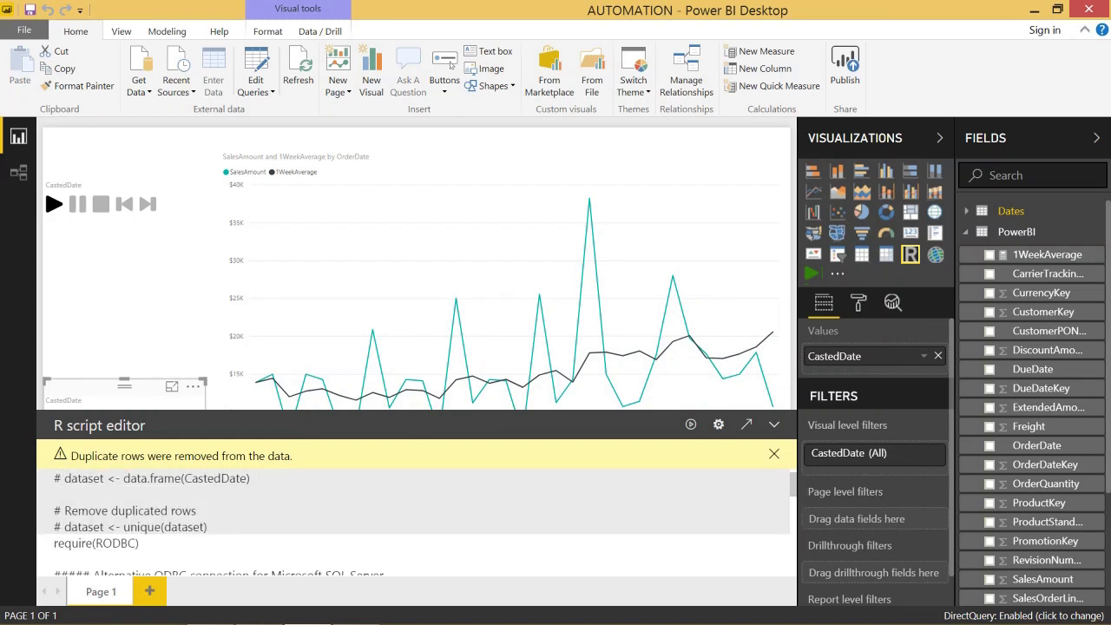
pyautogui.scroll(-5, 416, 512)
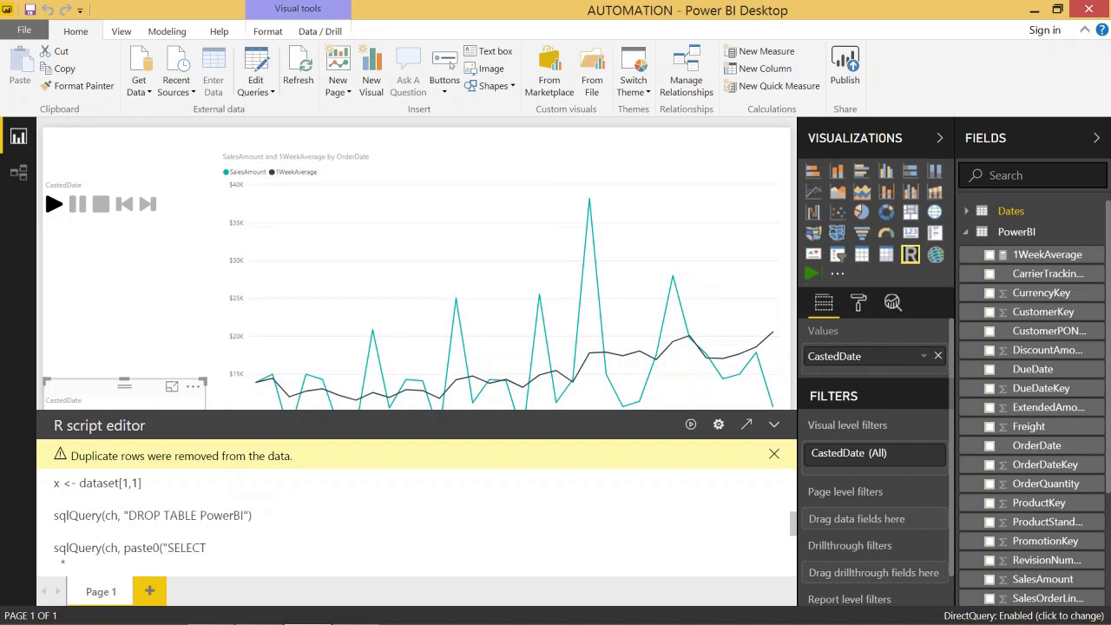
pyautogui.scroll(-3, 417, 512)
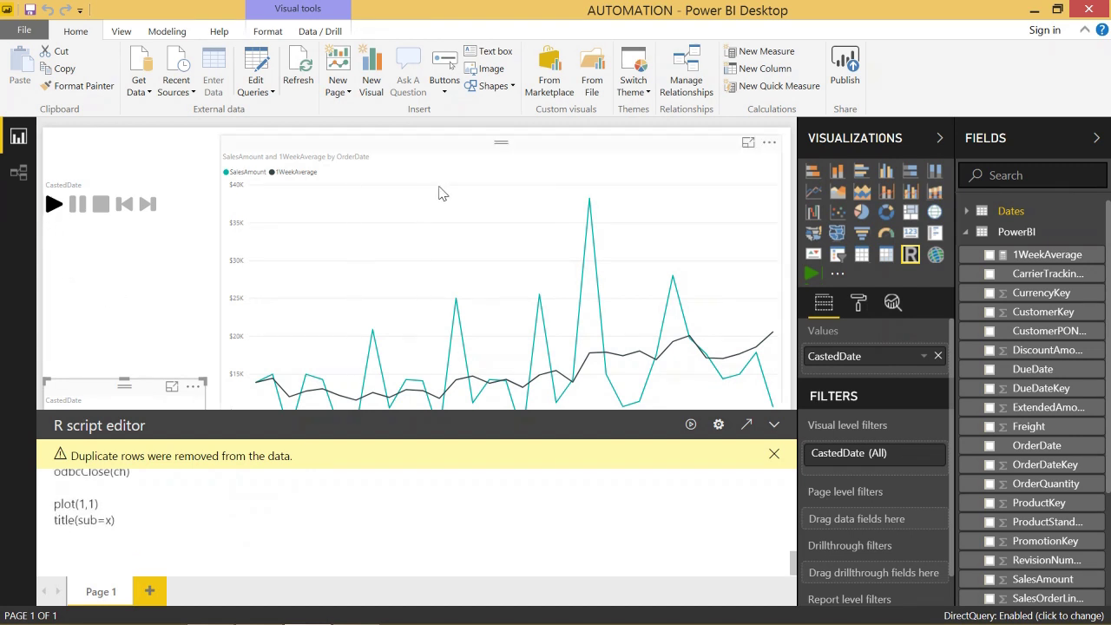
# Select the SalesAmount and 1WeekAverage line chart, closing the R script editor.
pyautogui.click(451, 159)
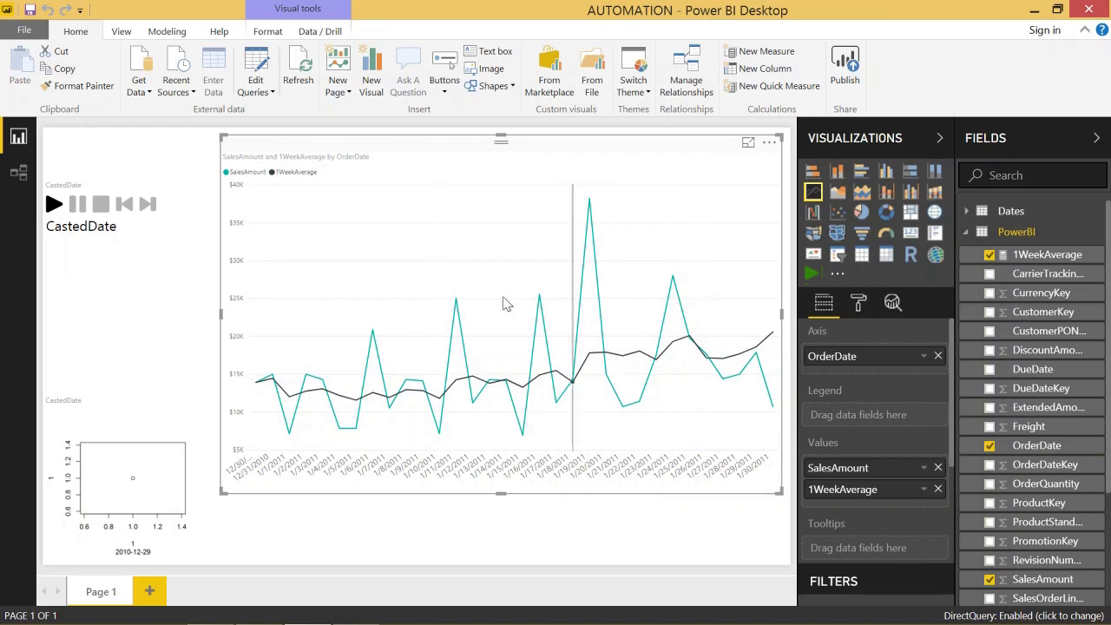
pyautogui.moveTo(537, 289)
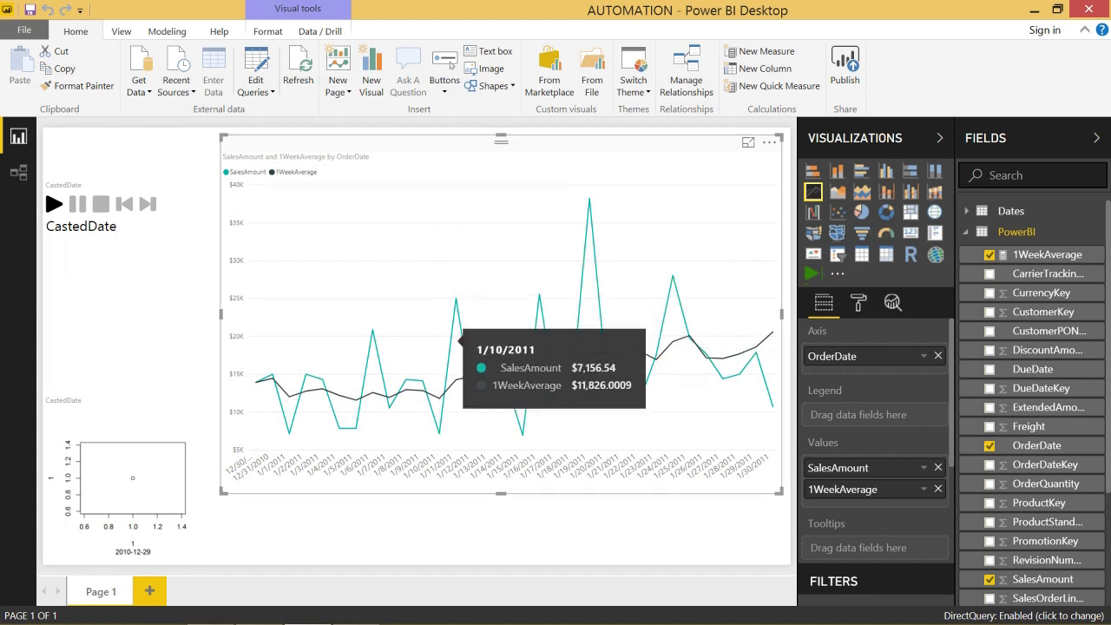
pyautogui.moveTo(332, 615)
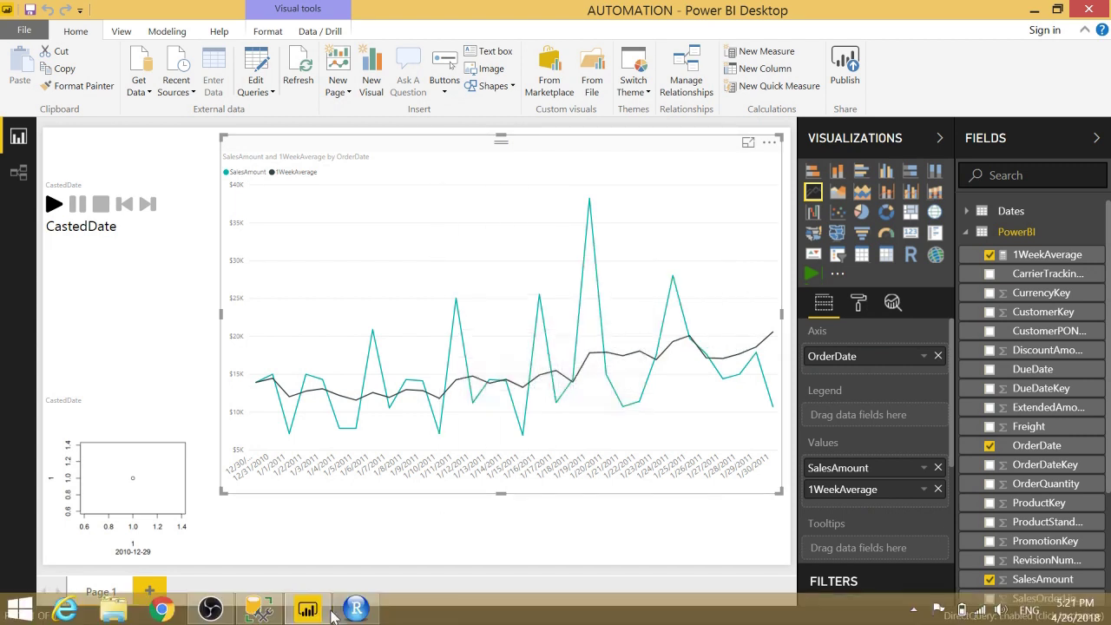
# In SQL Server Management Studio, run DROP TABLE PowerBI.
pyautogui.click(260, 613)
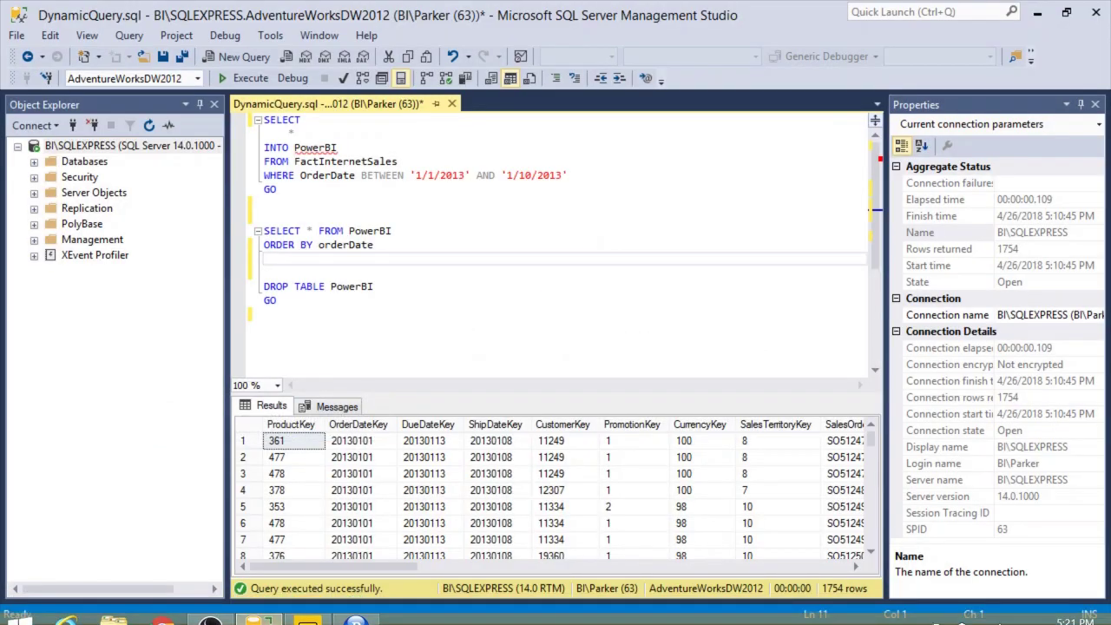
pyautogui.moveTo(278, 300)
pyautogui.mouseDown()
pyautogui.moveTo(268, 287)
pyautogui.moveTo(309, 232)
pyautogui.moveTo(263, 287)
pyautogui.mouseUp()
pyautogui.press('F5')
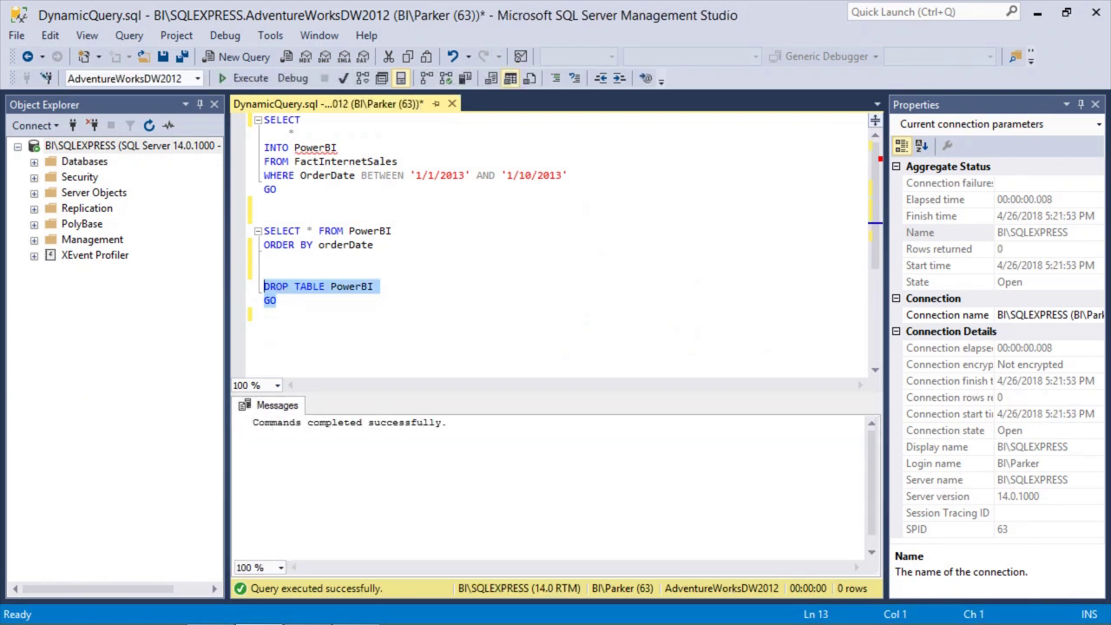
# Start a new blank Power BI report.
pyautogui.click(310, 613)
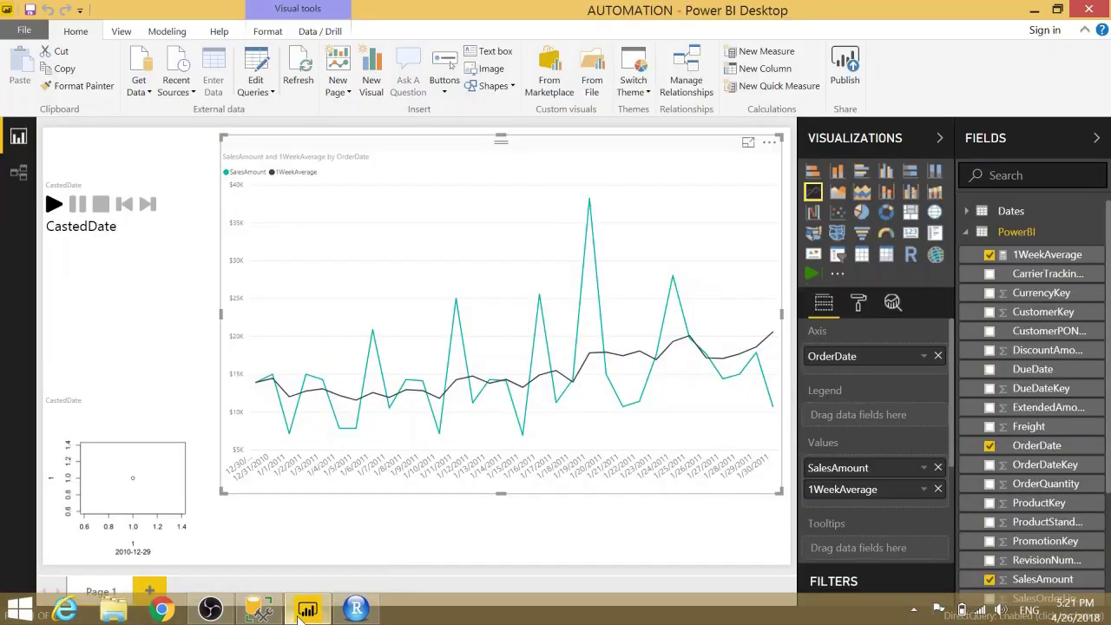
pyautogui.click(31, 32)
pyautogui.click(56, 52)
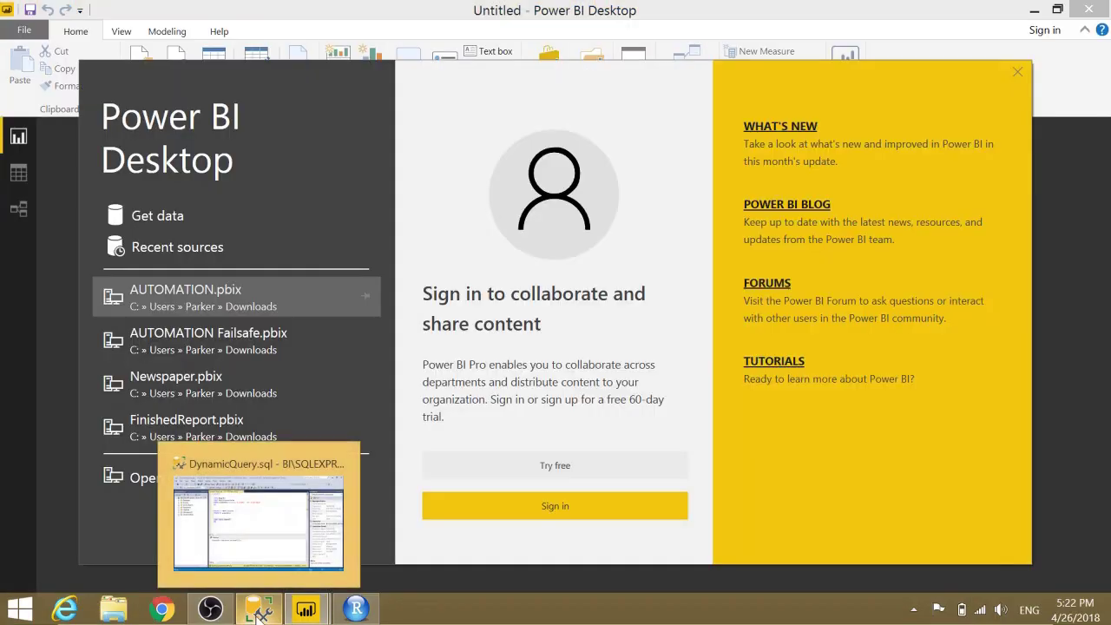
# Recreate the PowerBI table from FactInternetSales for 1/1/2013–1/10/2013 with the SELECT INTO block.
pyautogui.click(257, 610)
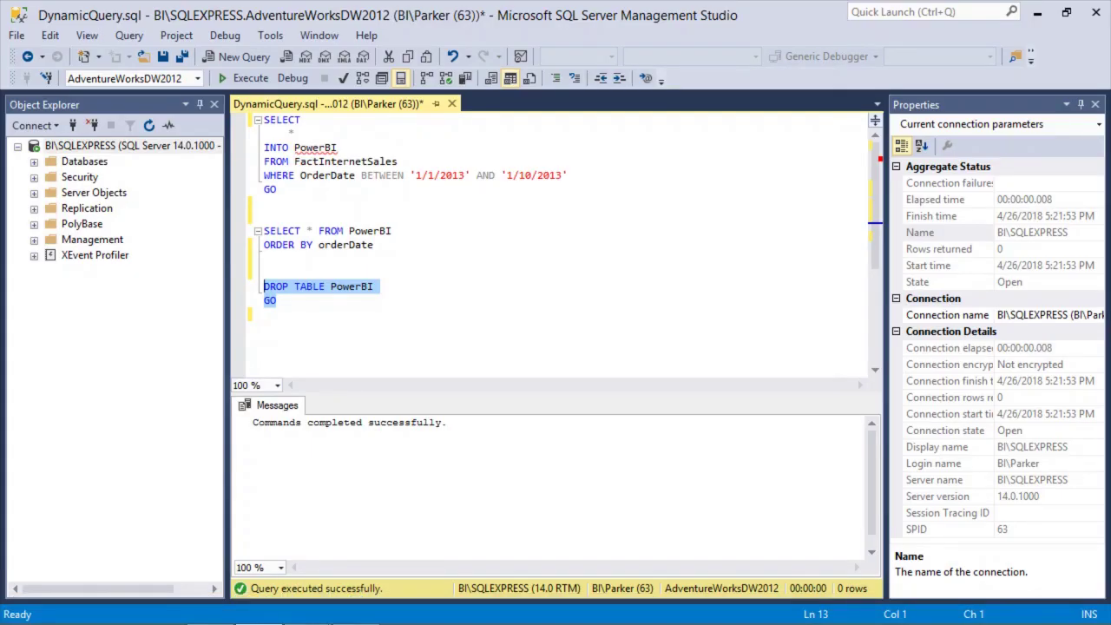
pyautogui.moveTo(373, 244); pyautogui.dragTo(269, 235)
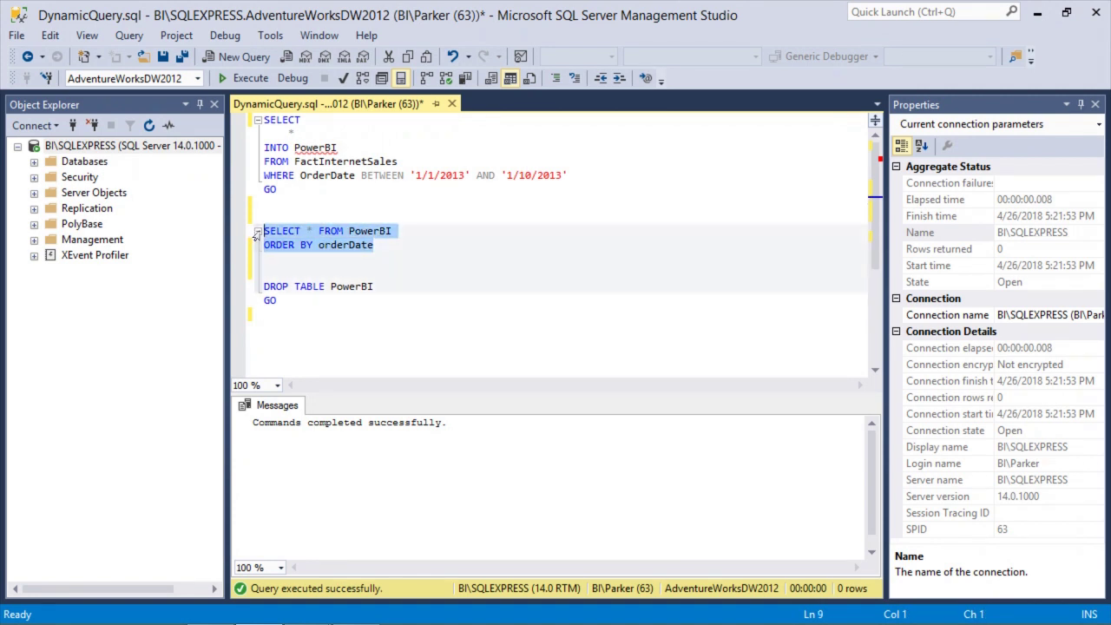
pyautogui.press('F5')
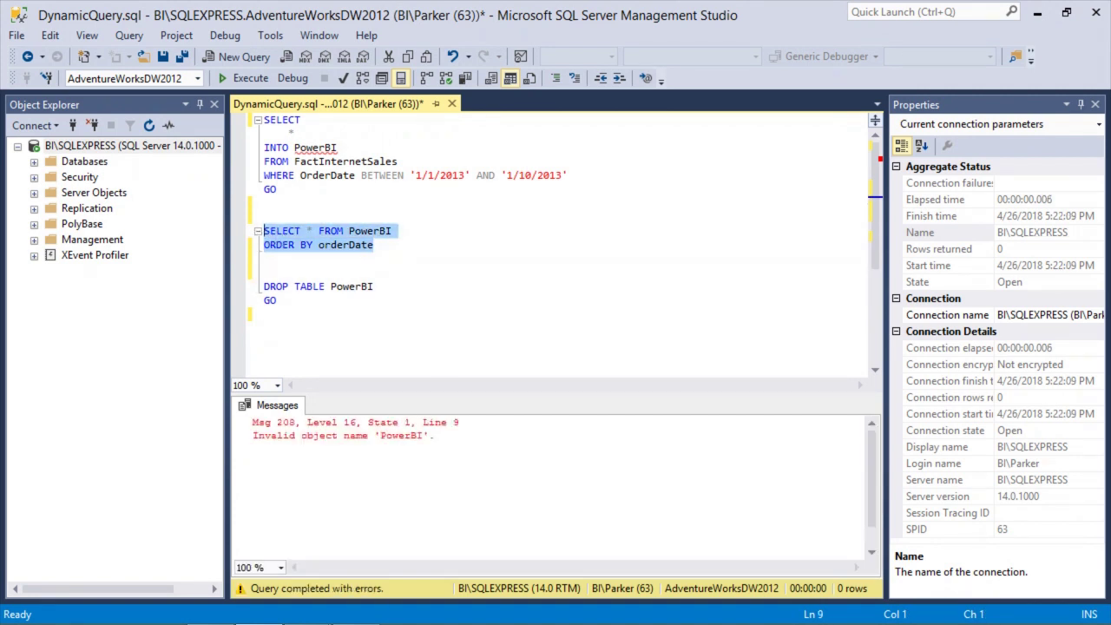
pyautogui.moveTo(567, 175); pyautogui.dragTo(264, 120)
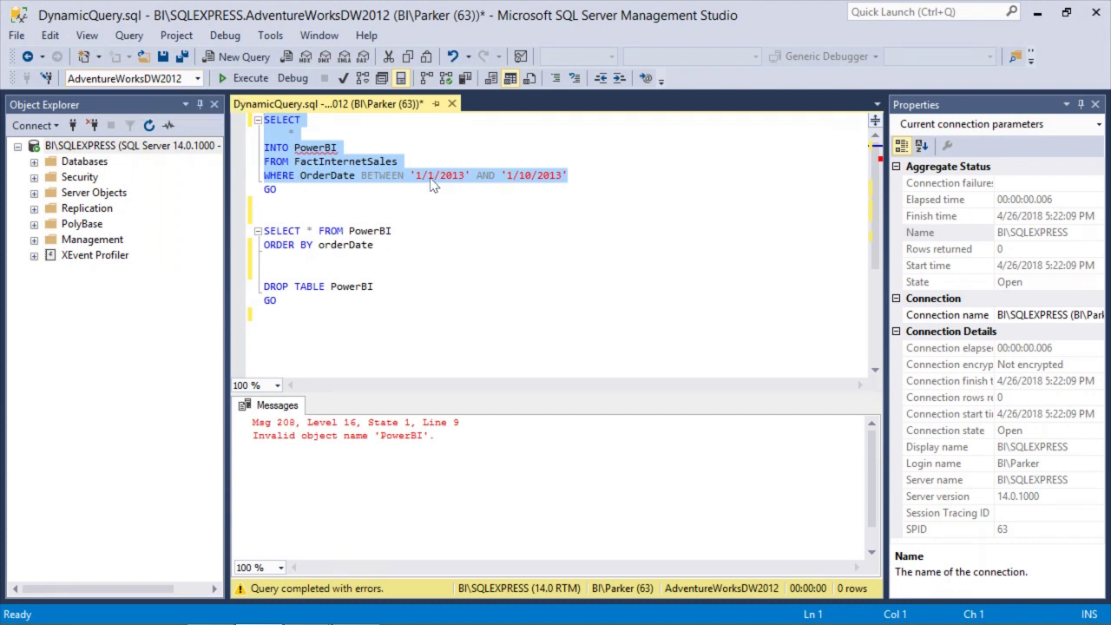
pyautogui.press('F5')
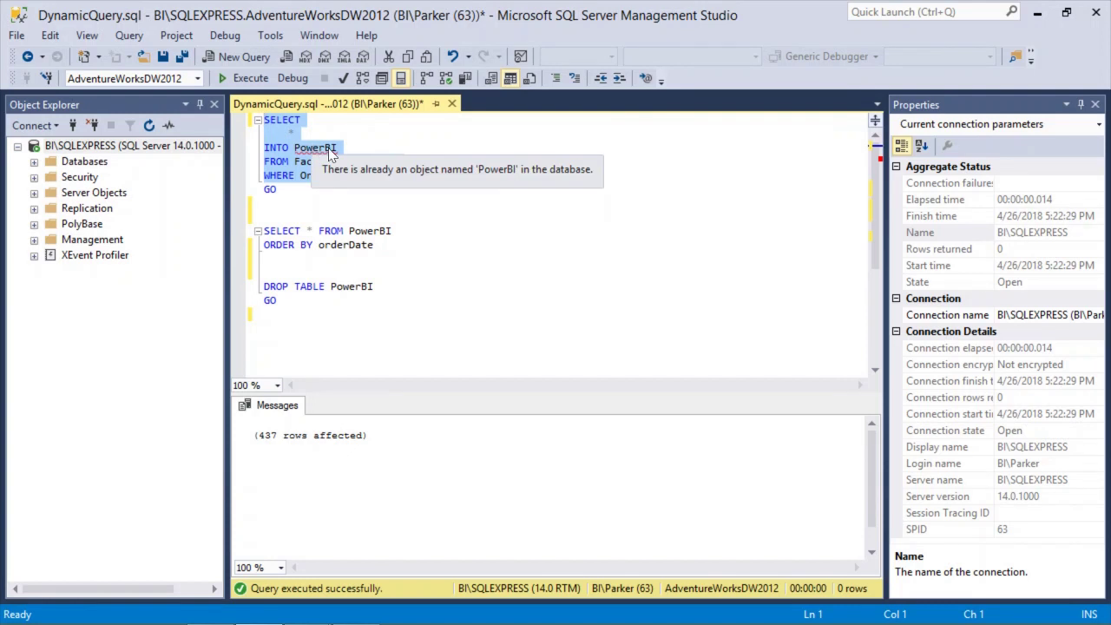
# Run SELECT * FROM PowerBI ORDER BY orderDate, returning 437 January 2013 orders.
pyautogui.click(374, 245)
pyautogui.moveTo(374, 245); pyautogui.dragTo(262, 231)
pyautogui.click(331, 231)
pyautogui.moveTo(374, 245); pyautogui.dragTo(262, 231)
pyautogui.press('F5')
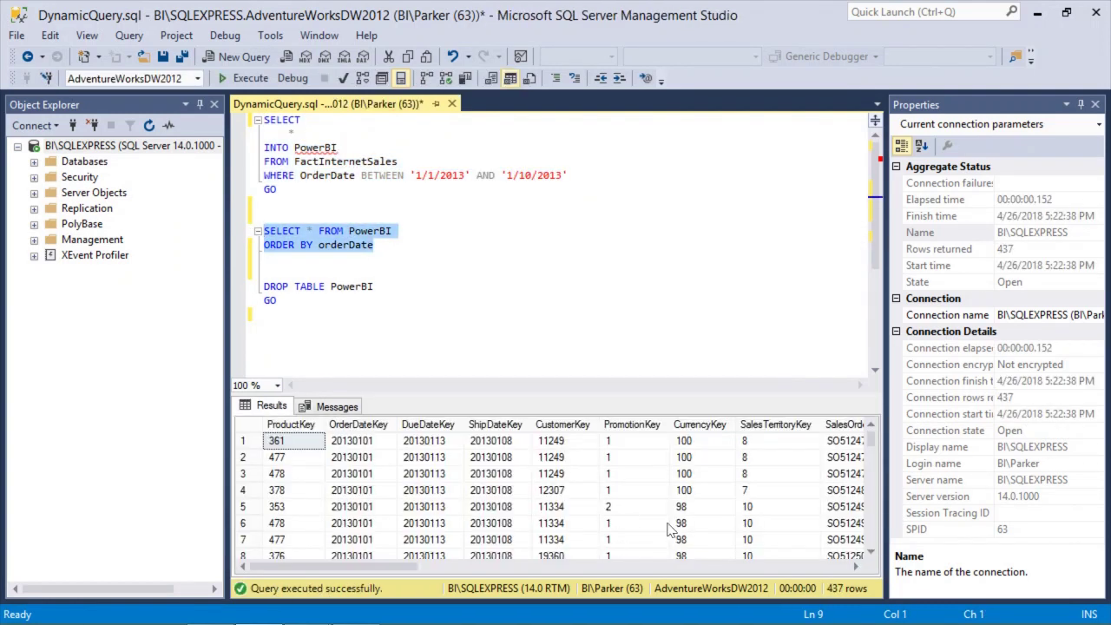
# Switch to the new untitled Power BI report and dismiss its start screen.
pyautogui.moveTo(365, 618)
pyautogui.moveTo(310, 612)
pyautogui.click(399, 512)
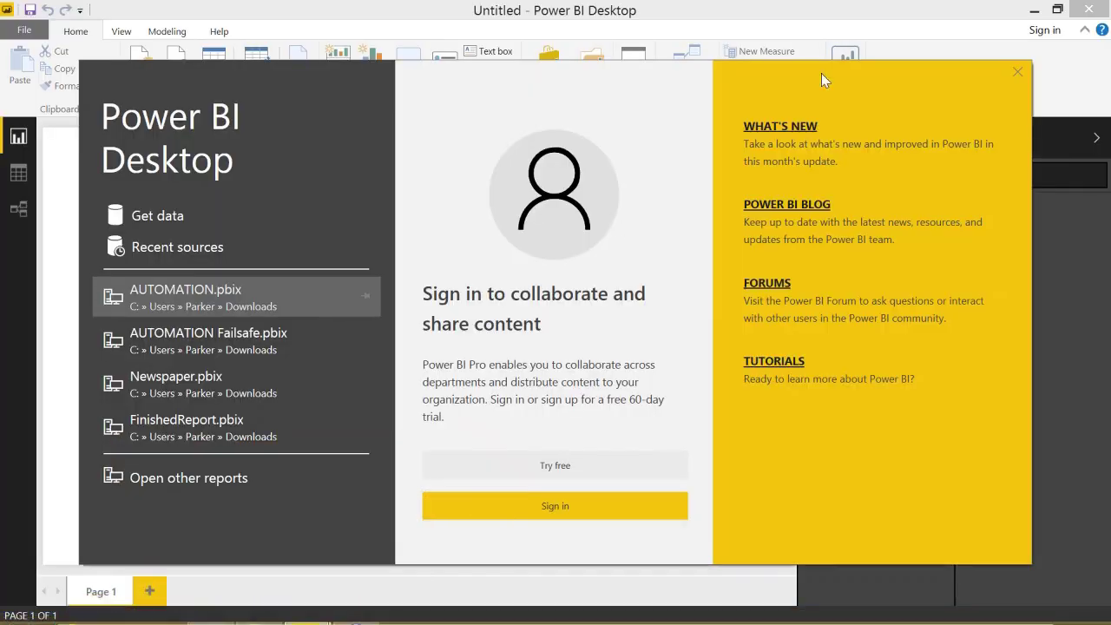
pyautogui.click(1015, 69)
# Connect in DirectQuery mode to SQL Server BI\SQL, database AdventureWorksDW2012.
pyautogui.click(139, 84)
pyautogui.click(176, 208)
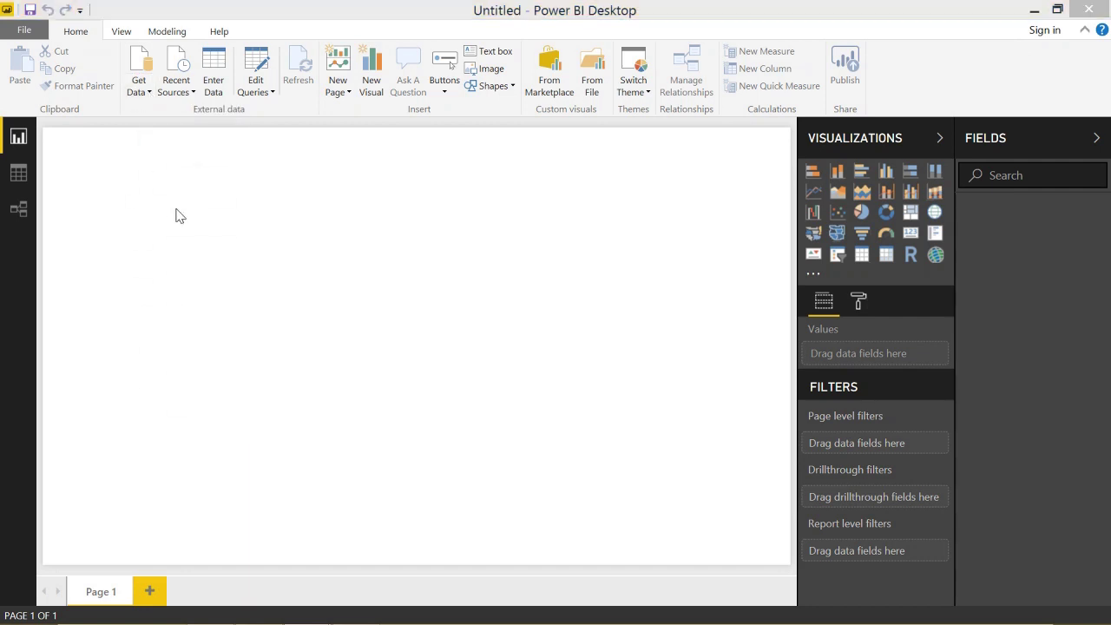
pyautogui.click(317, 350)
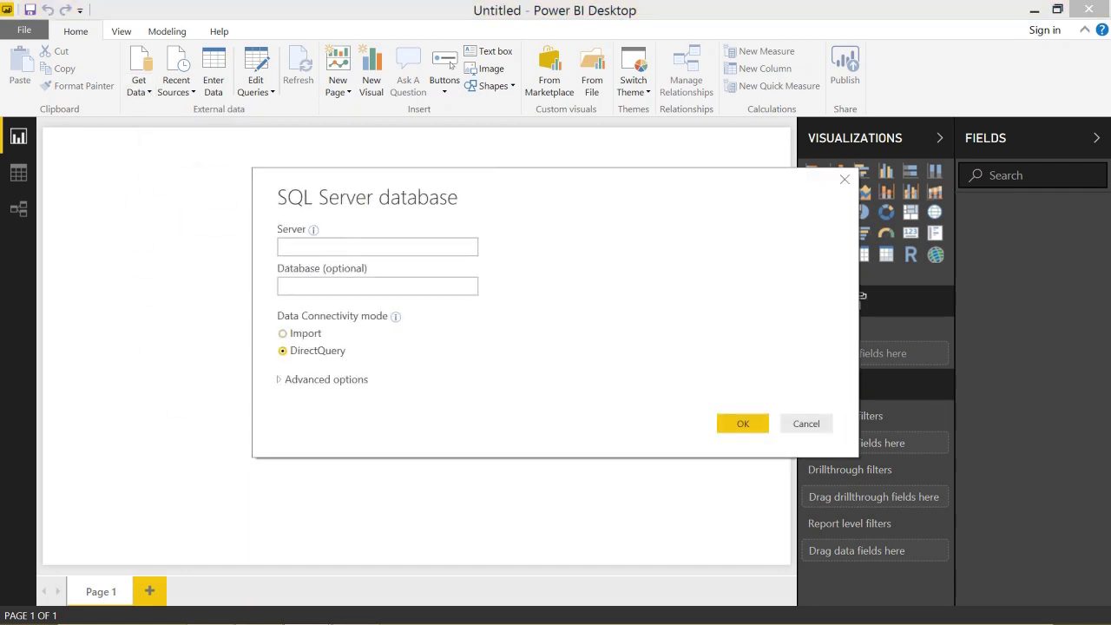
pyautogui.write('BI\\SQLEXPRESS')
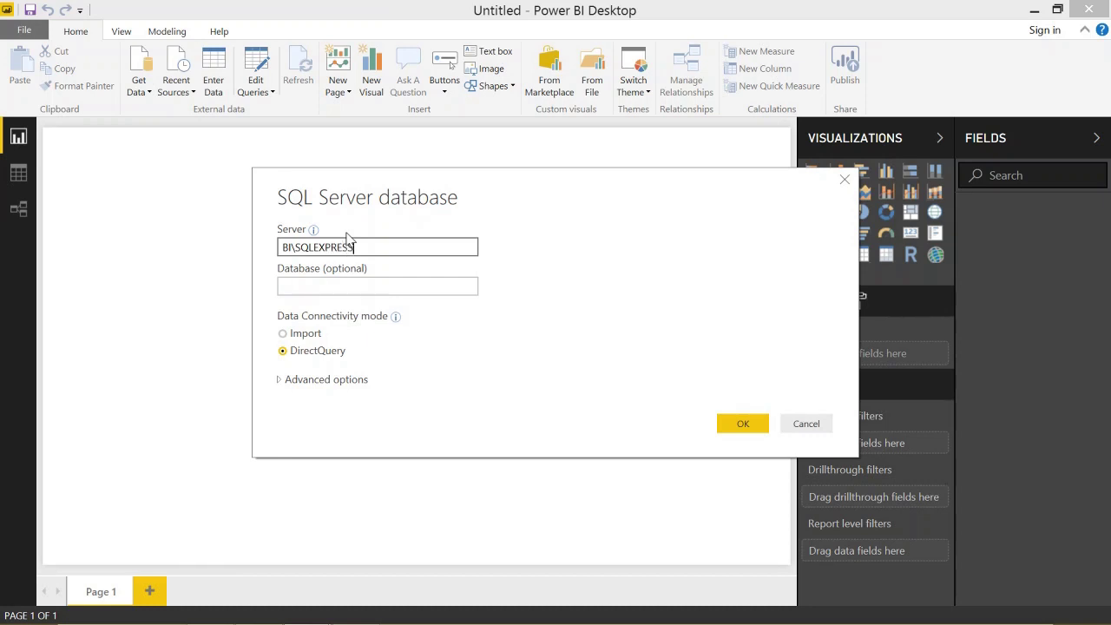
pyautogui.press('Tab')
pyautogui.write('AdventureWorksDW2012')
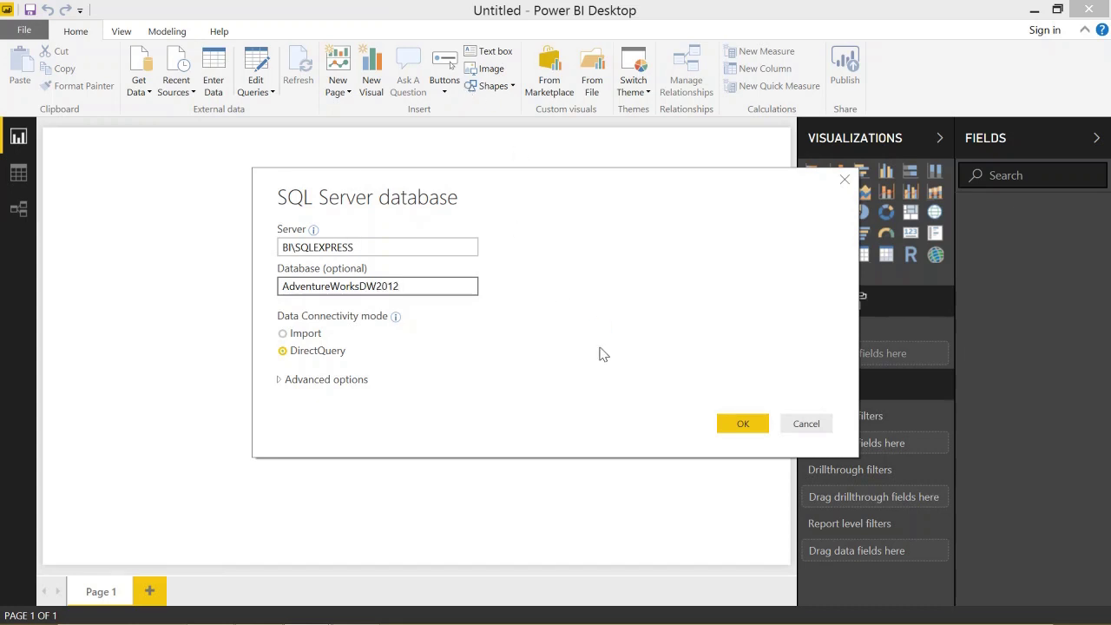
pyautogui.click(737, 423)
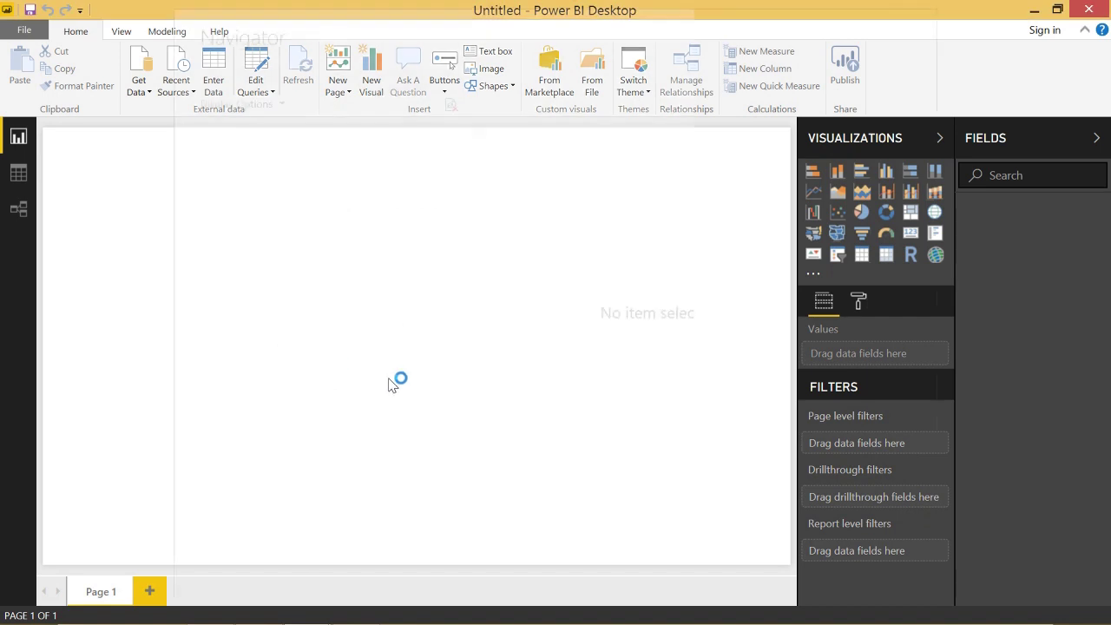
# Tick the PowerBI table in the Navigator and load it.
pyautogui.moveTo(452, 279); pyautogui.dragTo(451, 312)
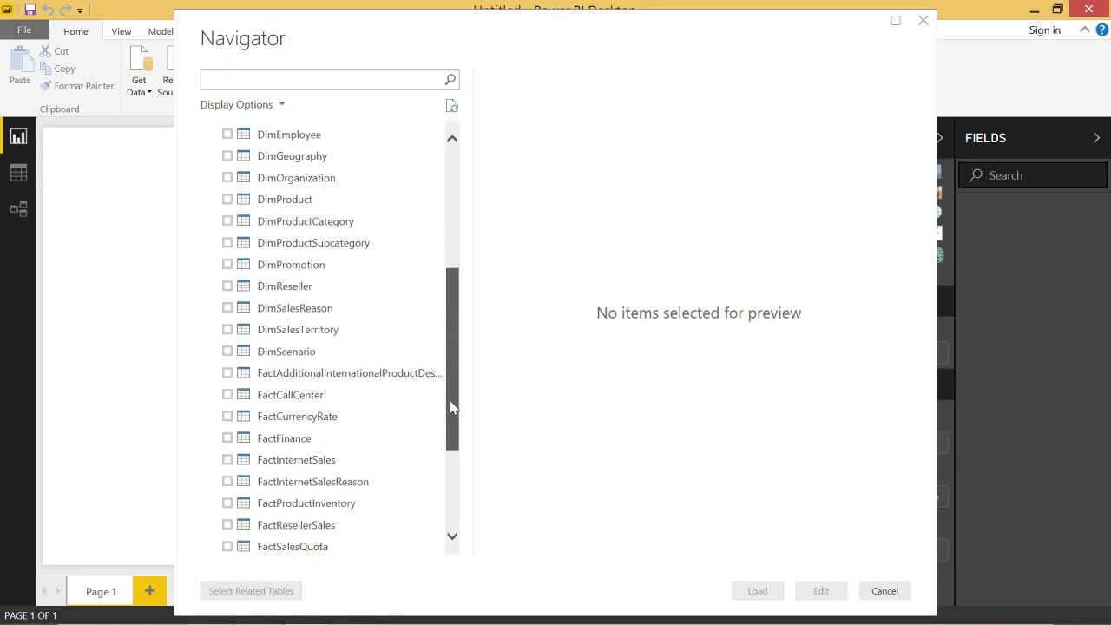
pyautogui.moveTo(445, 413); pyautogui.dragTo(425, 483)
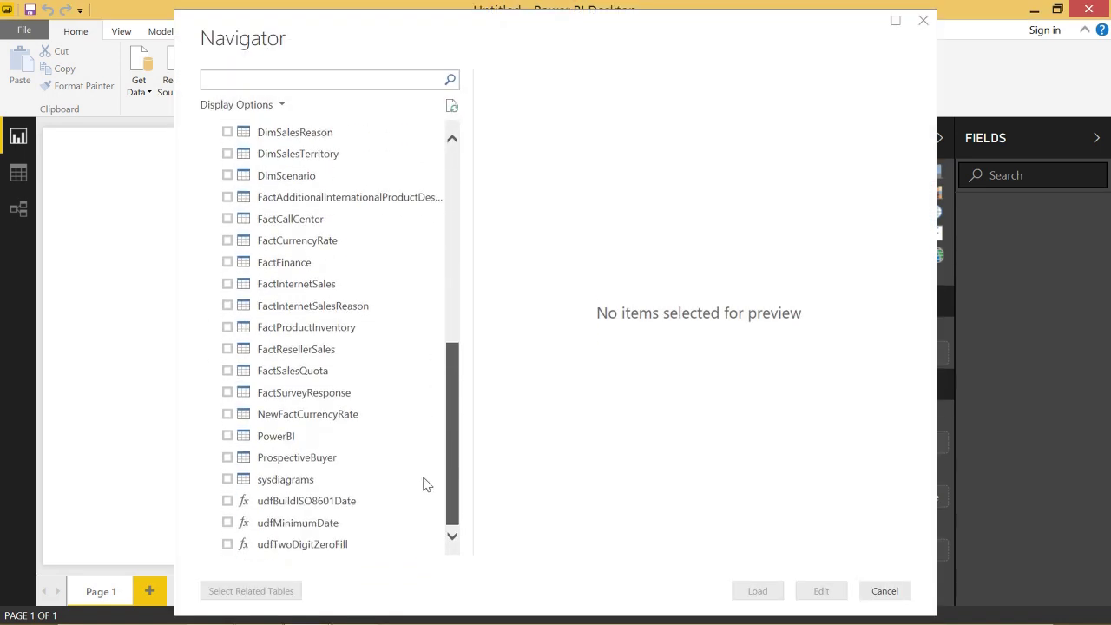
pyautogui.click(228, 436)
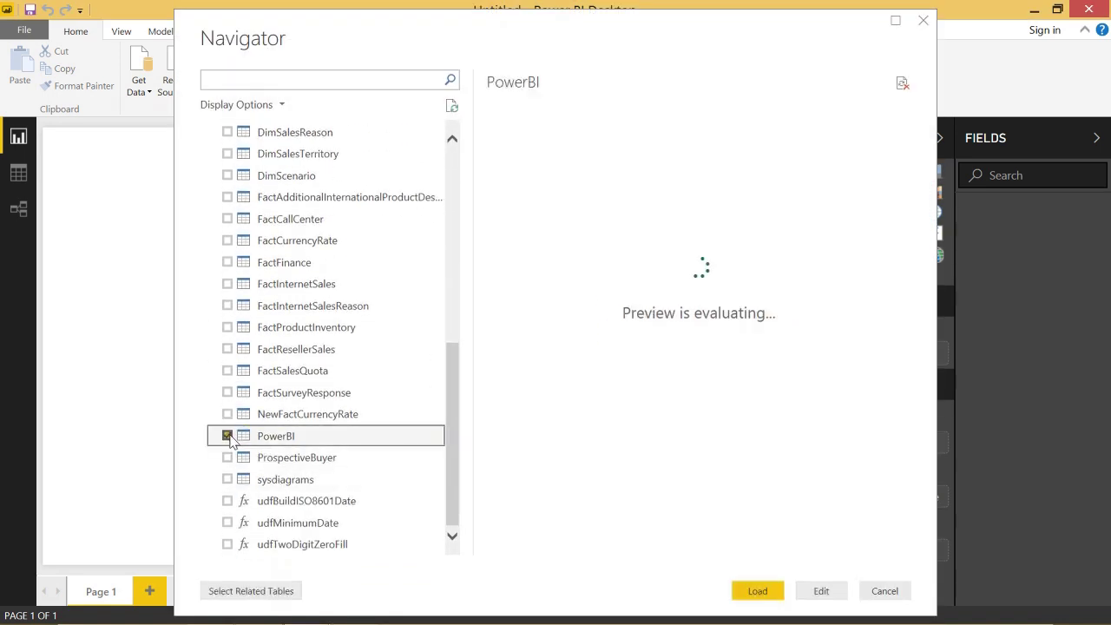
pyautogui.click(757, 591)
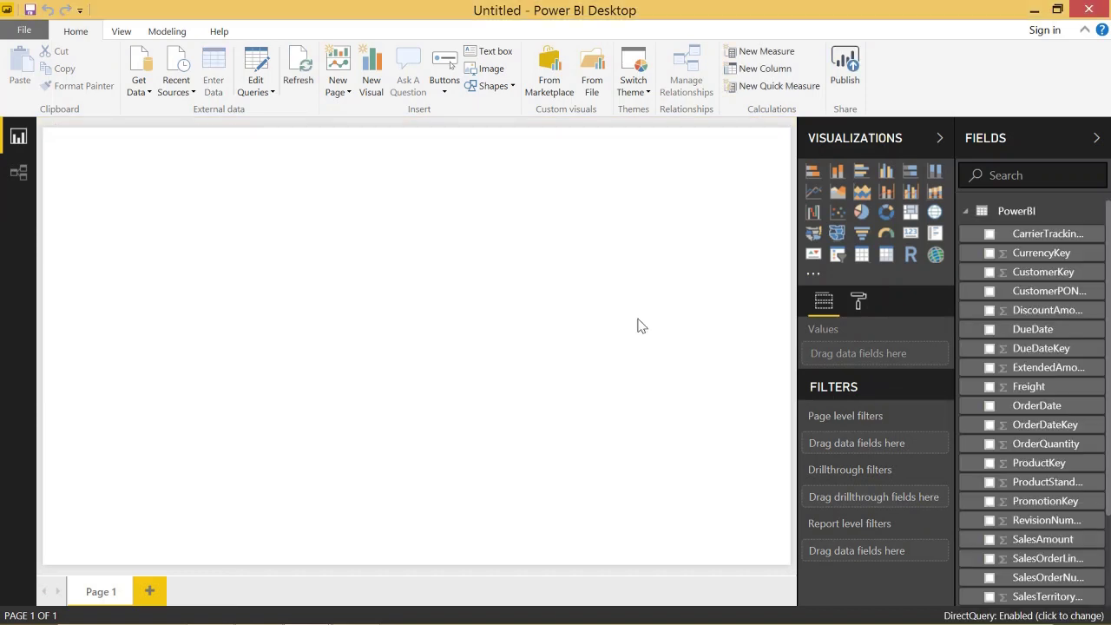
# Insert a line chart and enlarge it across the upper centre of the page.
pyautogui.click(814, 192)
pyautogui.moveTo(193, 272); pyautogui.dragTo(388, 269)
pyautogui.moveTo(411, 316); pyautogui.dragTo(465, 363)
pyautogui.moveTo(513, 408); pyautogui.dragTo(786, 462)
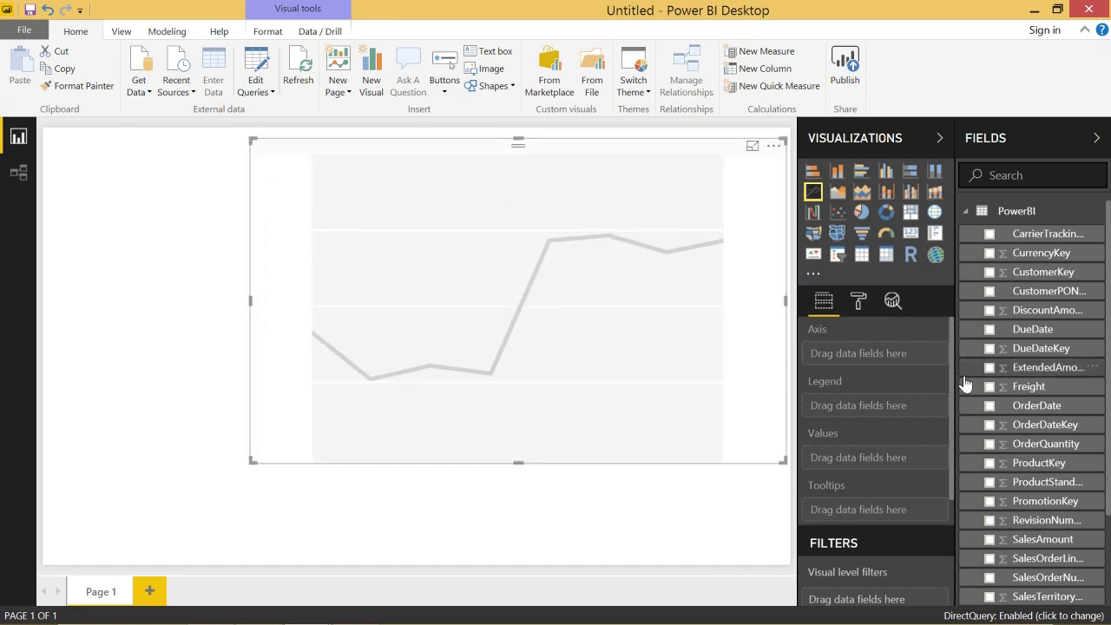
# Plot SalesAmount by OrderDate on the line chart.
pyautogui.moveTo(1046, 539); pyautogui.dragTo(902, 460)
pyautogui.scroll(-1, 1057, 371)
pyautogui.scroll(-1, 1057, 371)
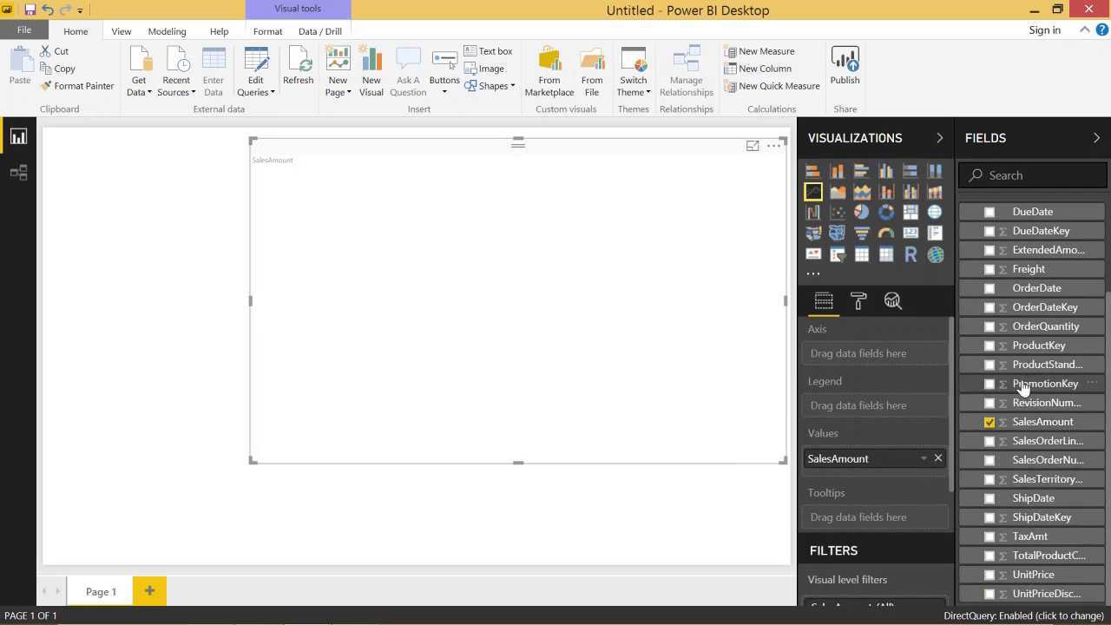
pyautogui.moveTo(1043, 297)
pyautogui.mouseDown()
pyautogui.moveTo(854, 345)
pyautogui.moveTo(876, 352)
pyautogui.mouseUp()
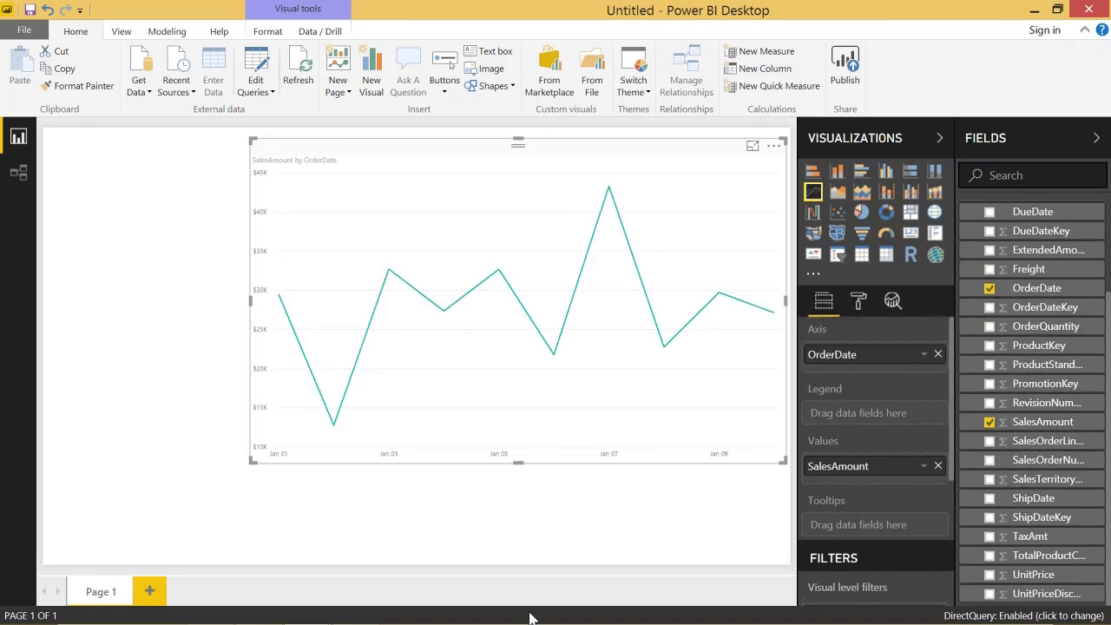
pyautogui.moveTo(533, 144)
pyautogui.mouseDown()
pyautogui.moveTo(546, 154)
pyautogui.moveTo(533, 144)
pyautogui.mouseUp()
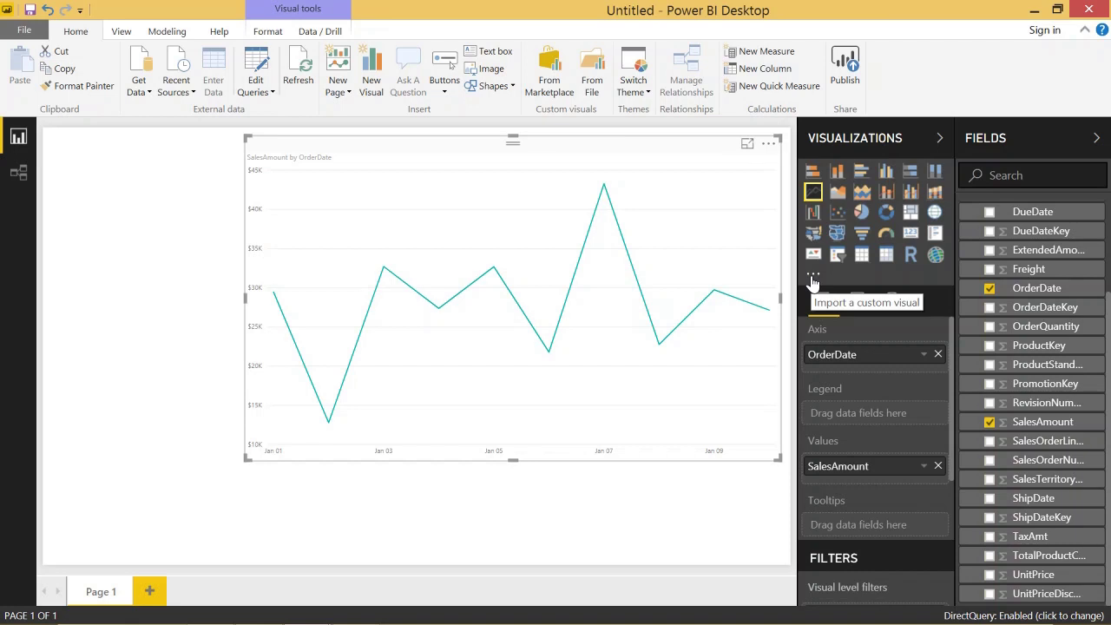
# Import the drilldownPlayer custom visual from file and confirm the success message.
pyautogui.click(812, 277)
pyautogui.click(861, 298)
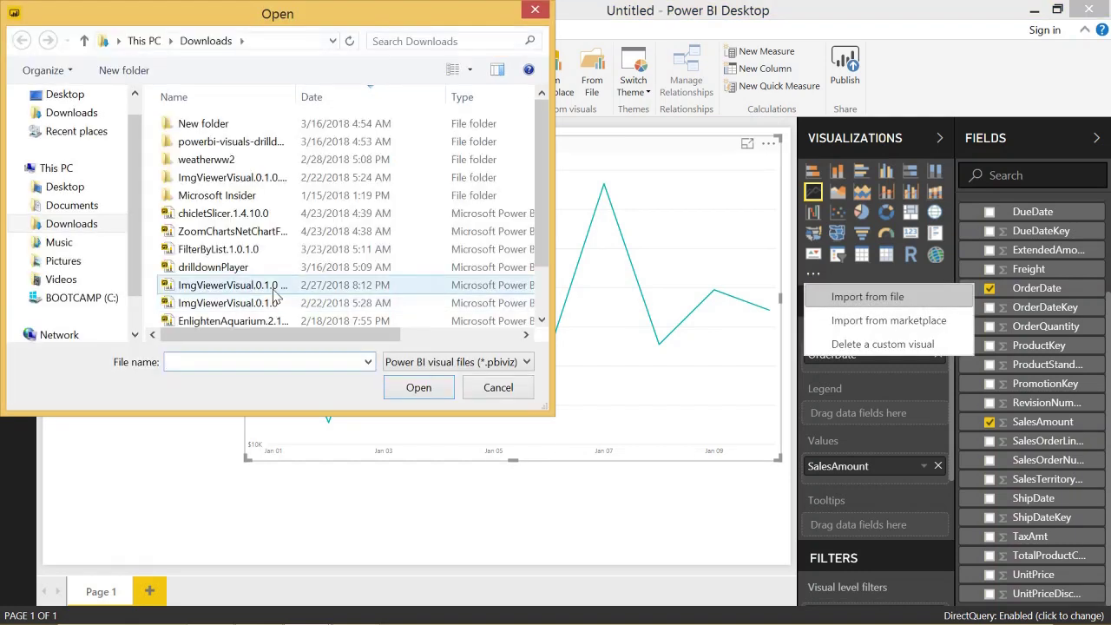
pyautogui.click(212, 266)
pyautogui.click(437, 387)
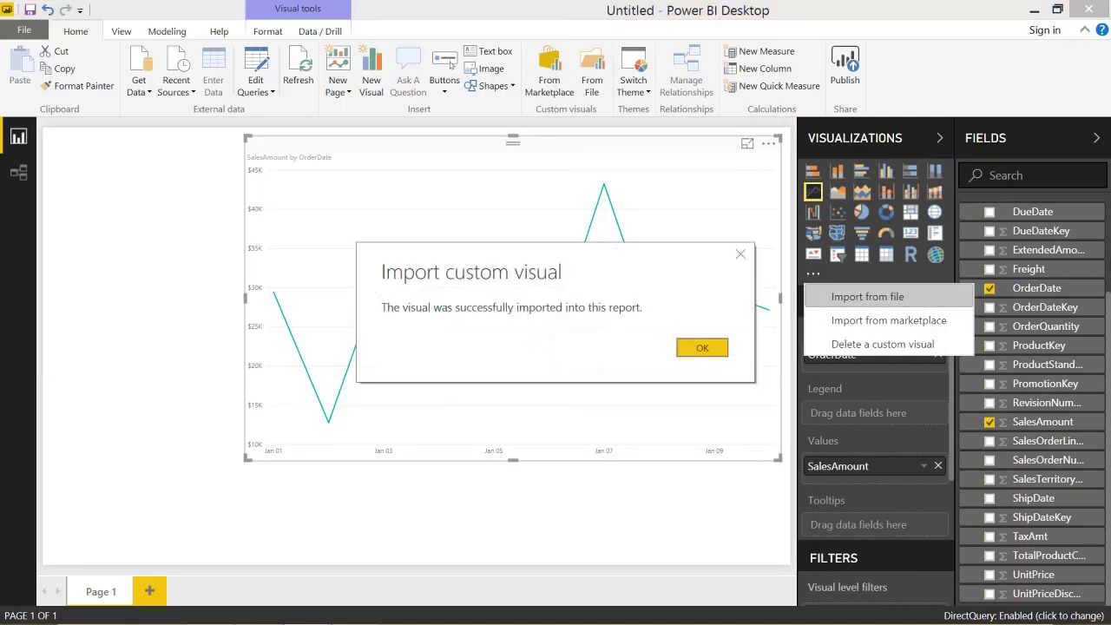
pyautogui.click(690, 347)
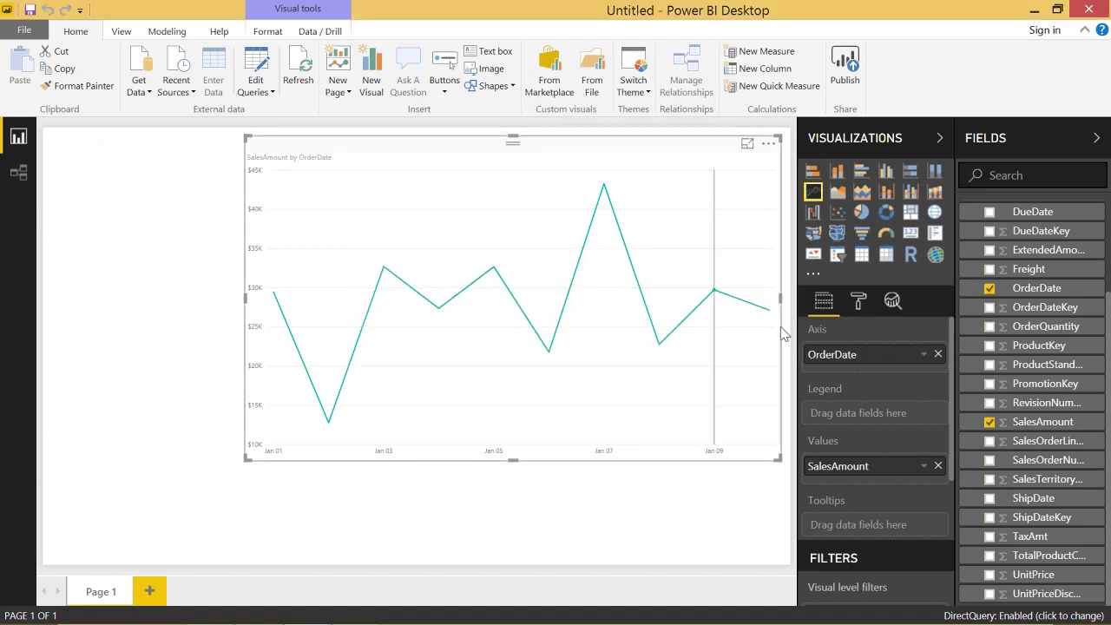
pyautogui.click(640, 548)
# Add the drilldownPlayer visual and size it as a narrow, tall box at the page's top-left.
pyautogui.click(813, 273)
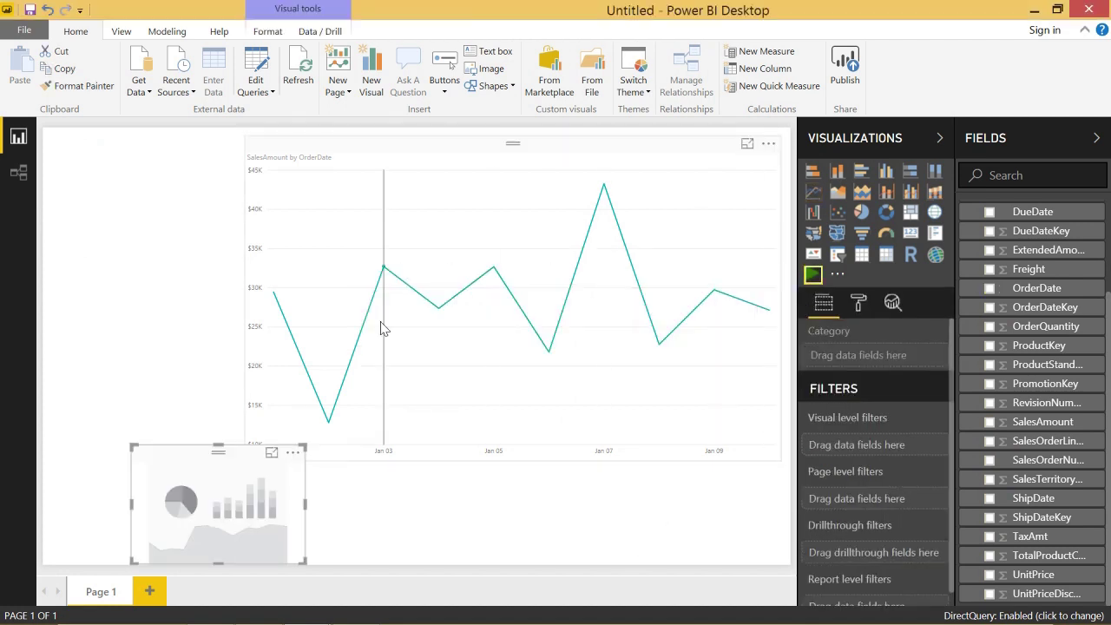
pyautogui.moveTo(219, 471); pyautogui.dragTo(137, 174)
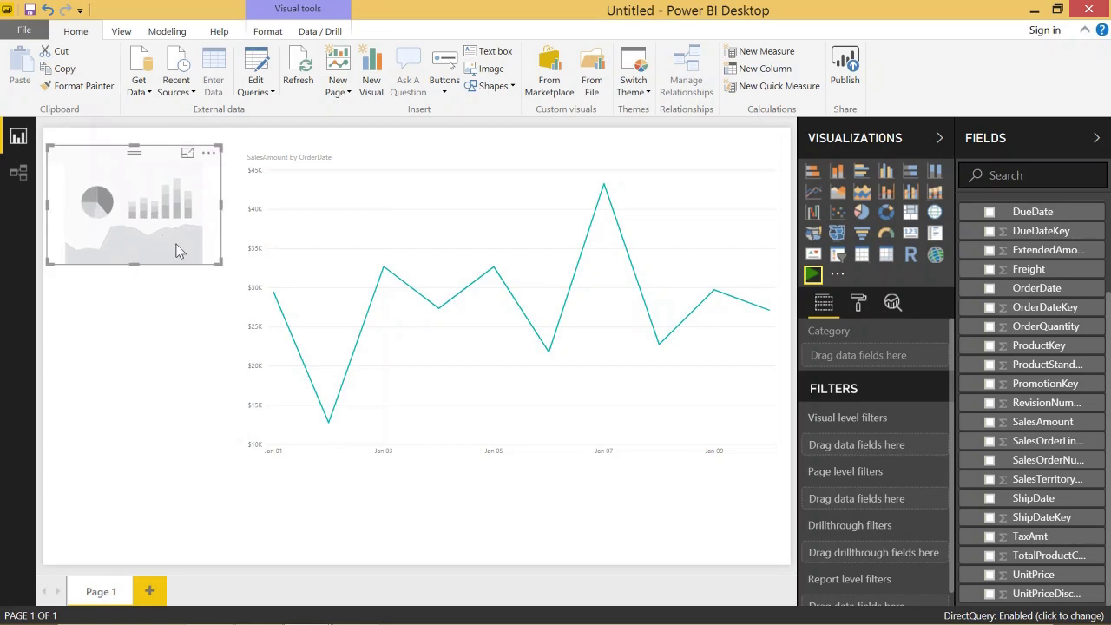
pyautogui.moveTo(219, 262); pyautogui.dragTo(206, 347)
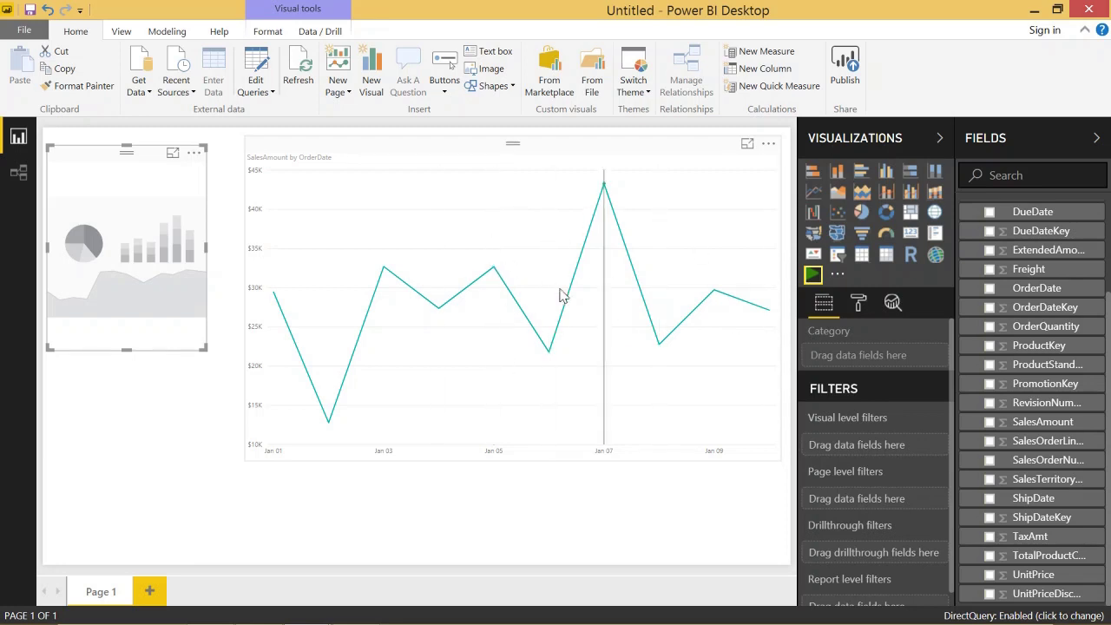
pyautogui.moveTo(527, 284)
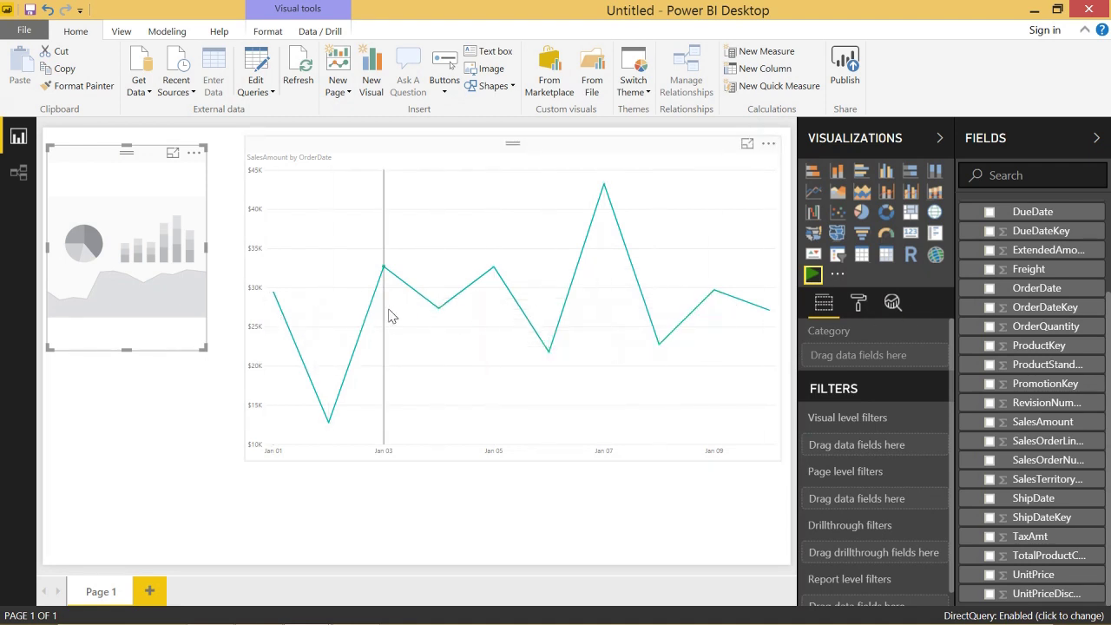
pyautogui.moveTo(503, 262)
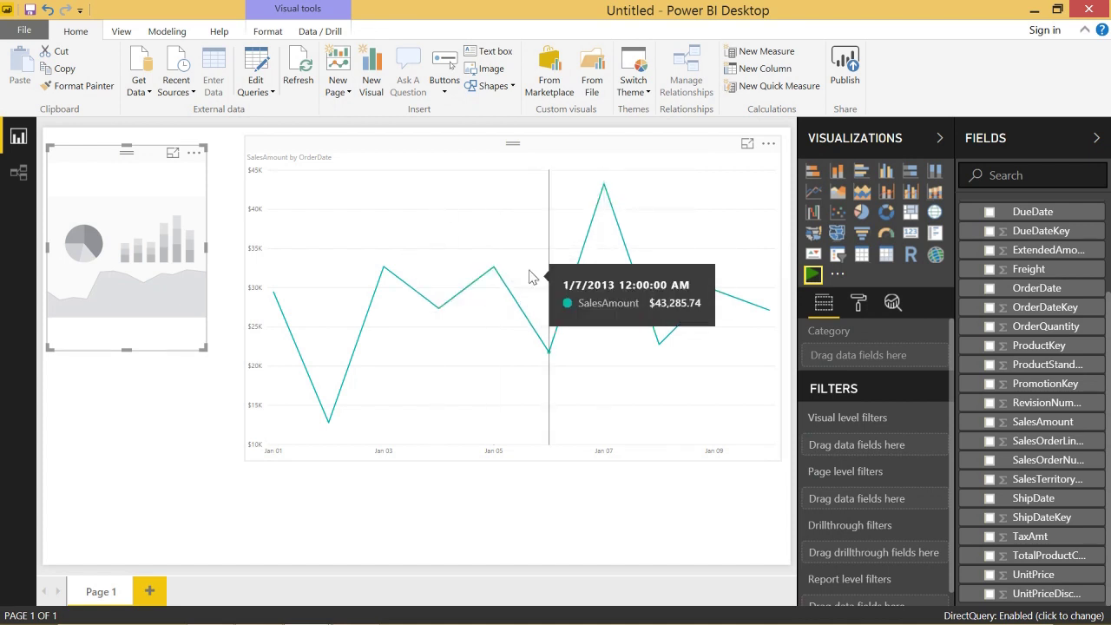
pyautogui.scroll(3, 1081, 278)
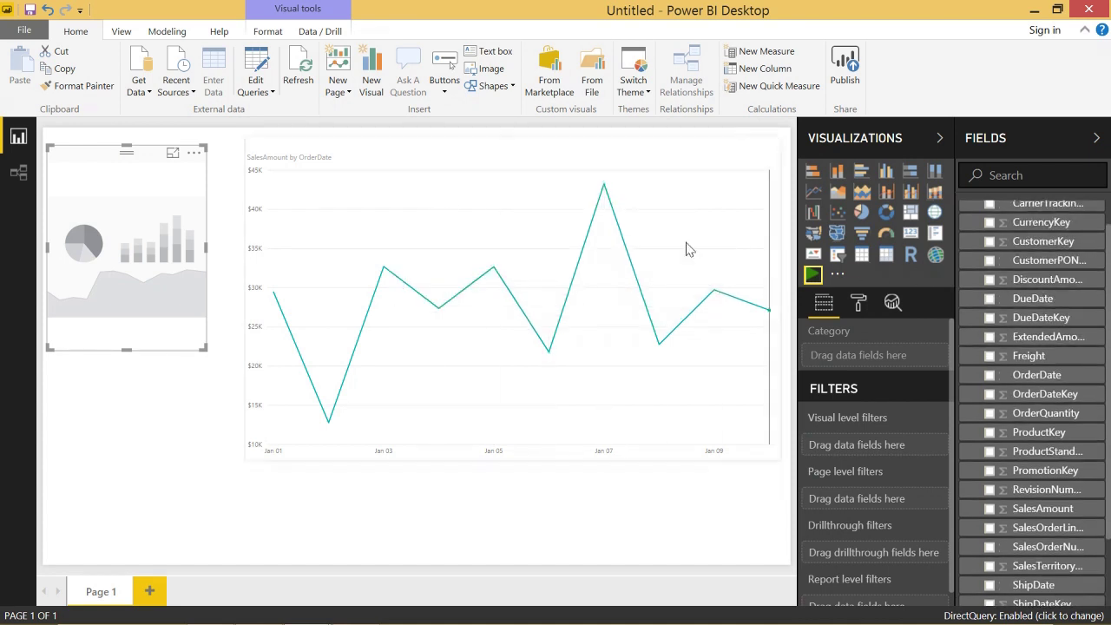
# Start a DirectQuery SQL Server connection to BI\SQLEXPRESS, AdventureWorksDW2012, with advanced options expanded.
pyautogui.click(139, 87)
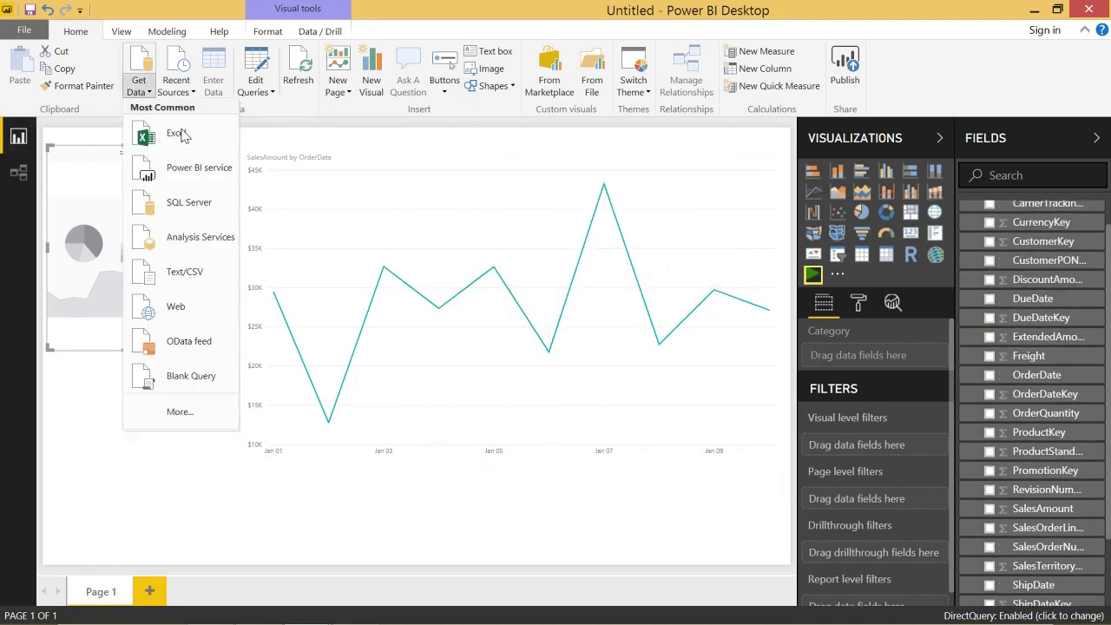
pyautogui.click(227, 202)
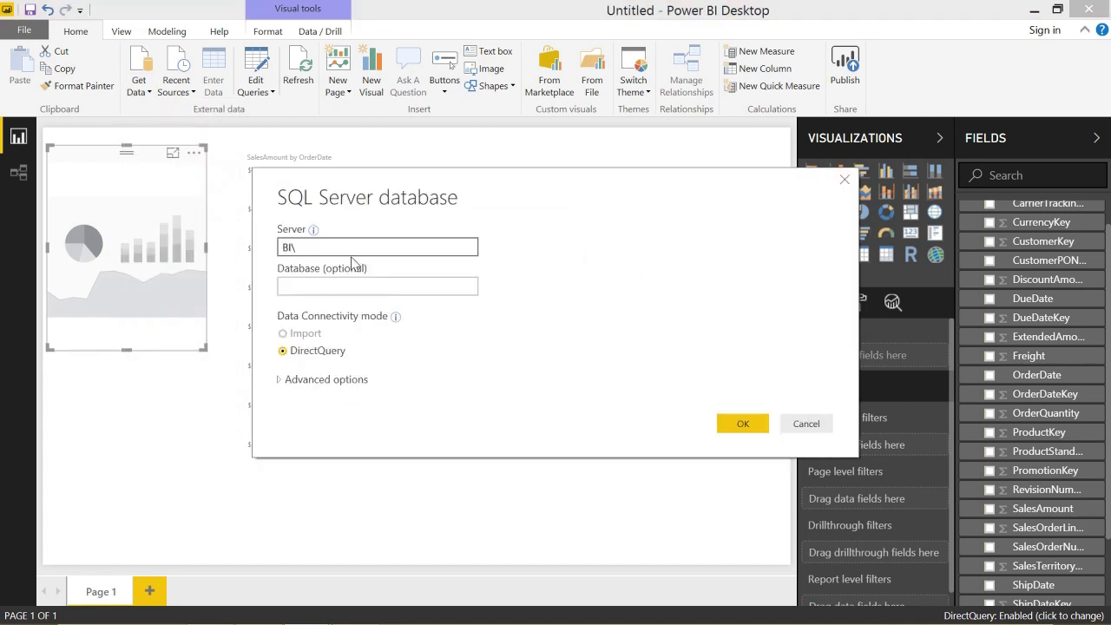
pyautogui.write('BI\\SQLEXPRESS')
pyautogui.press('Tab')
pyautogui.write('AdventureWor')
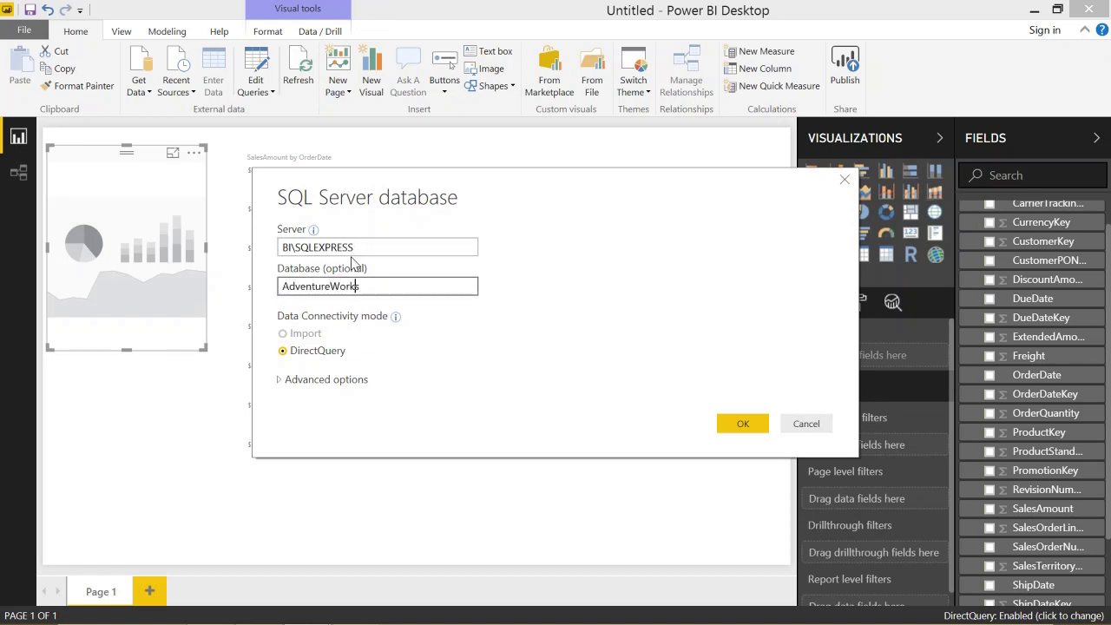
pyautogui.write('ksDW2012')
pyautogui.click(317, 382)
pyautogui.click(317, 414)
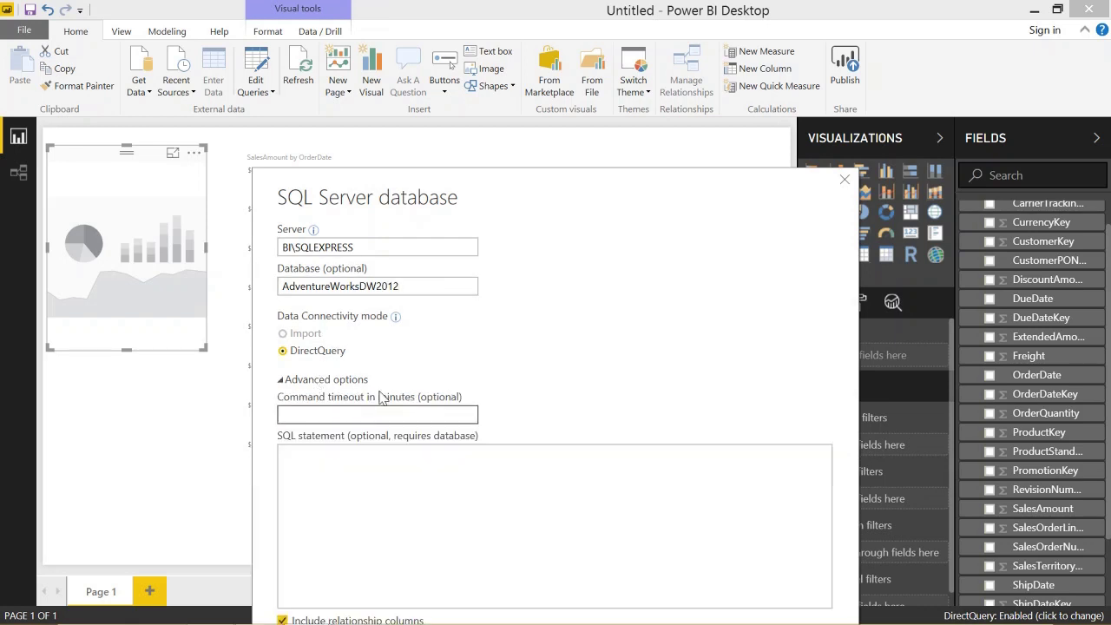
# Enter SELECT DISTINCT CAST(CAST(ORDERDATE AS DATE) AS VARCHAR(20)) AS CastedDate FROM PowerBI, excluding relationship columns.
pyautogui.click(283, 455)
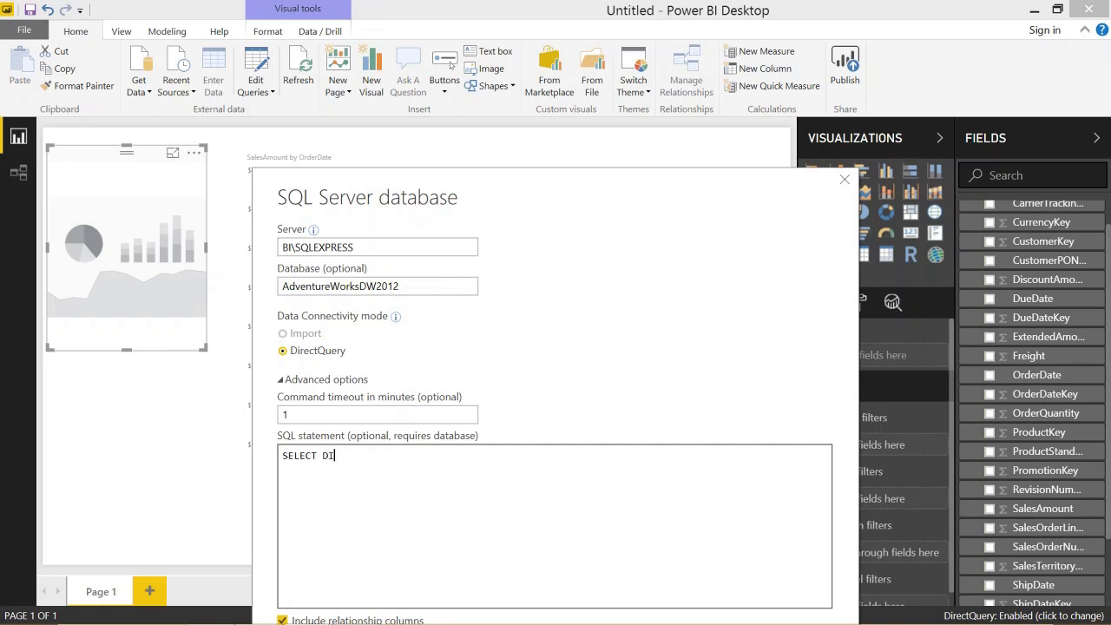
pyautogui.write('SELECT DISTINCT  ')
pyautogui.write('FR')
pyautogui.write('OM PowerBI')
pyautogui.press('Tab')
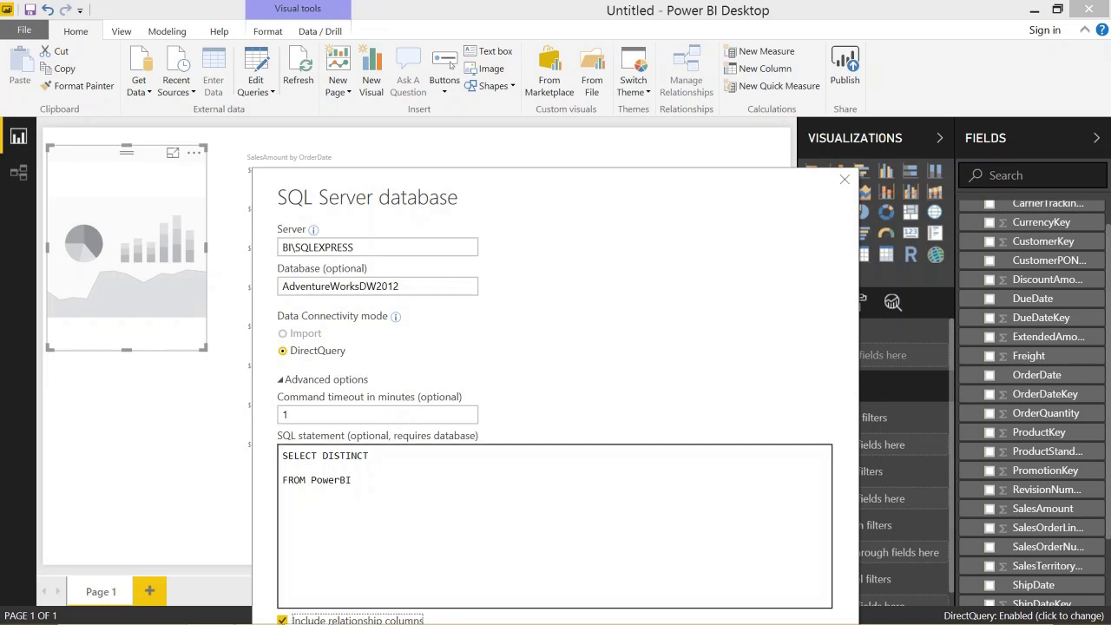
pyautogui.hotkey('shift', 'Tab')
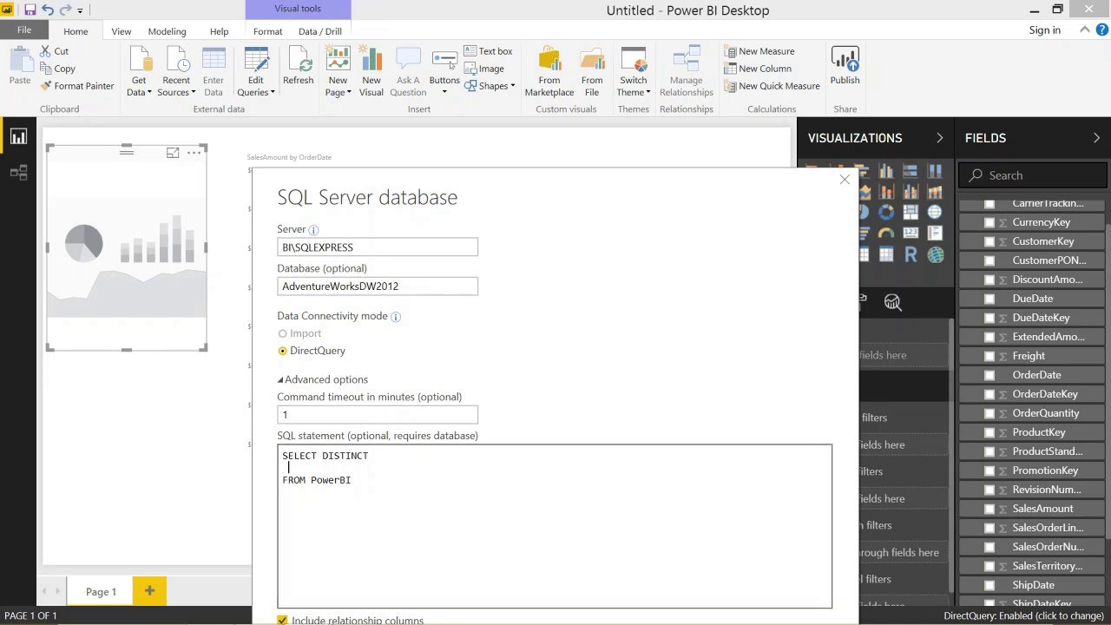
pyautogui.write('ORDER')
pyautogui.write('DATE')
pyautogui.write('CAST(')
pyautogui.write('AS DATE')
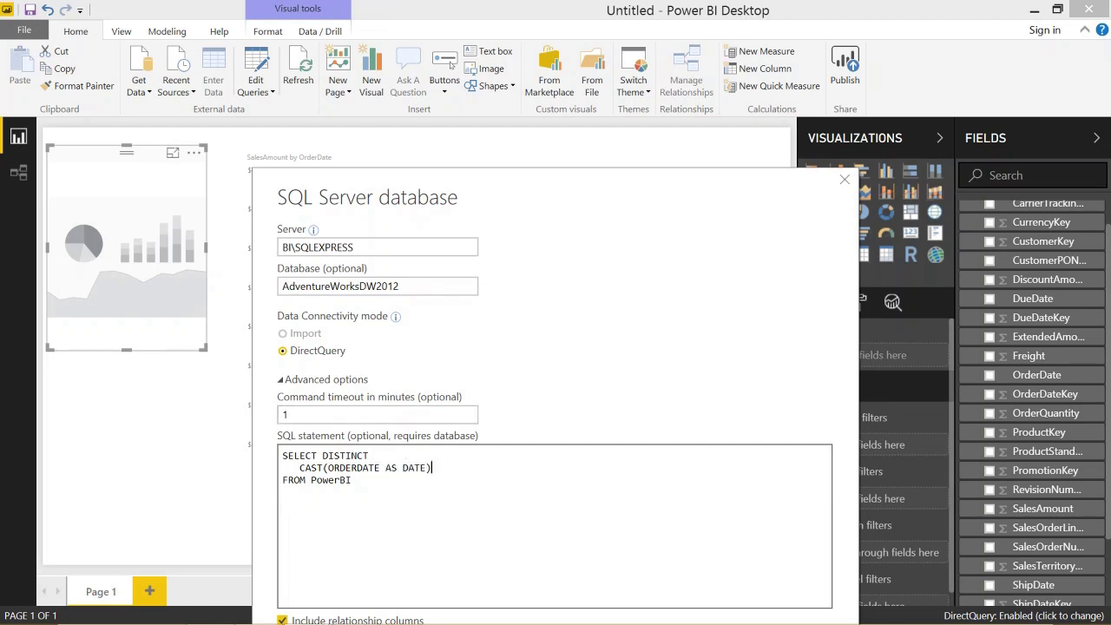
pyautogui.click(300, 467)
pyautogui.write('CAST(')
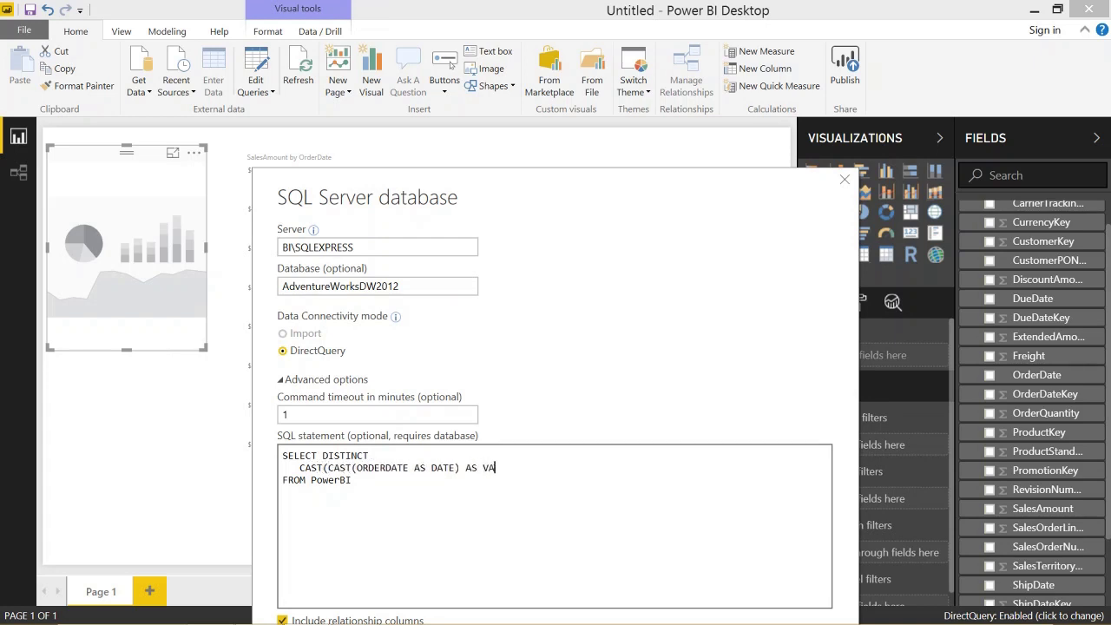
pyautogui.write('RCHAR(20)) AS C')
pyautogui.write('astedDate')
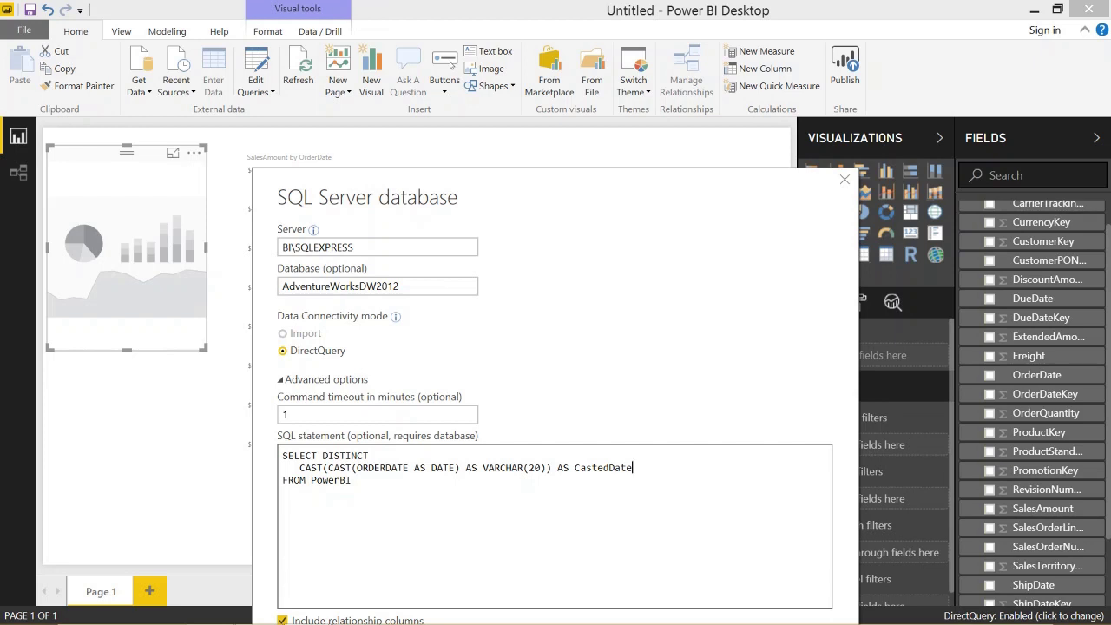
pyautogui.moveTo(460, 178); pyautogui.dragTo(412, 68)
pyautogui.click(234, 508)
# Run the custom query, load its results, and collapse the PowerBI field list.
pyautogui.click(679, 593)
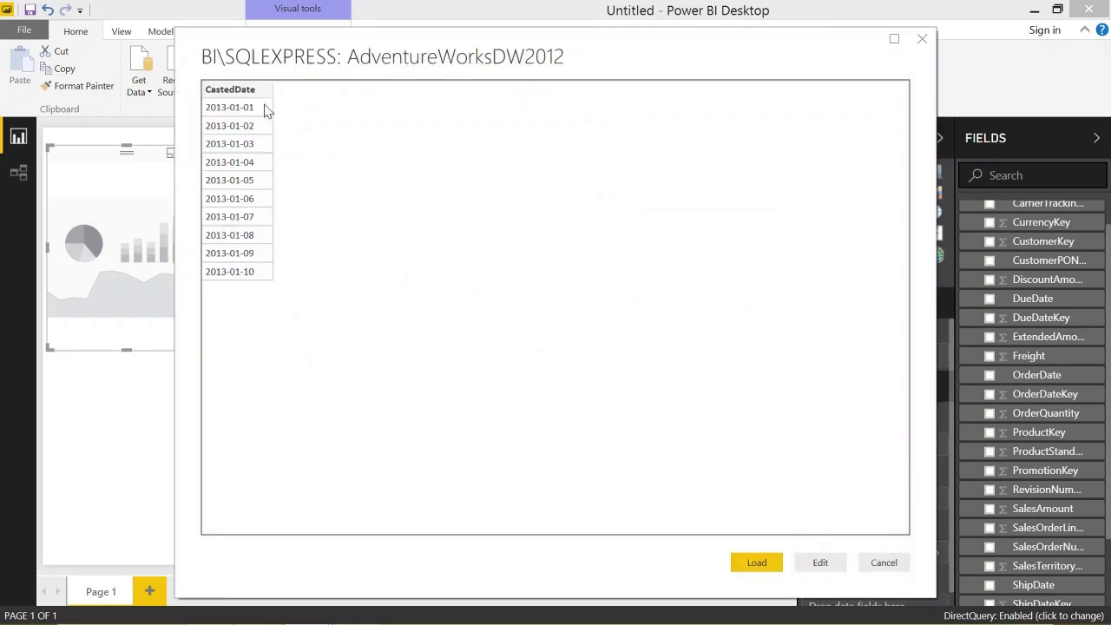
pyautogui.click(777, 556)
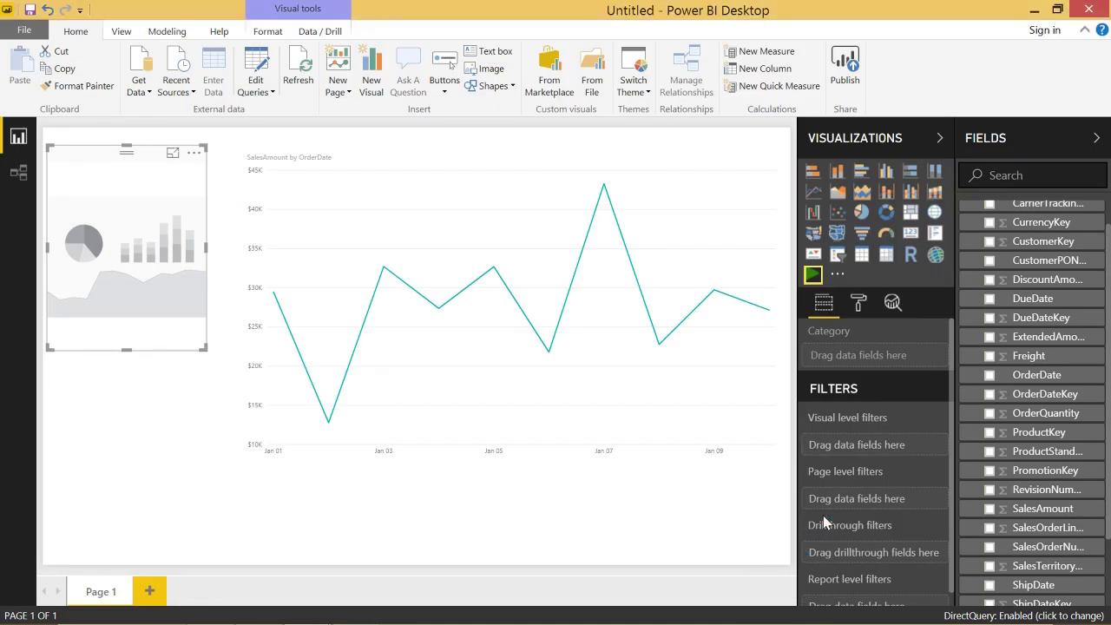
pyautogui.scroll(1, 1007, 252)
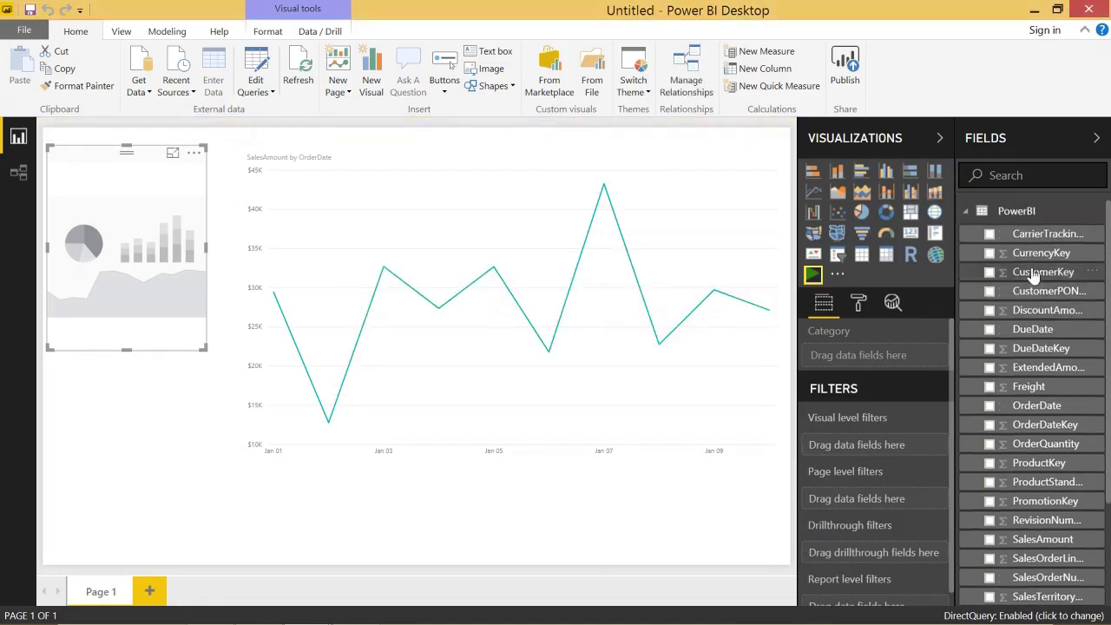
pyautogui.click(967, 213)
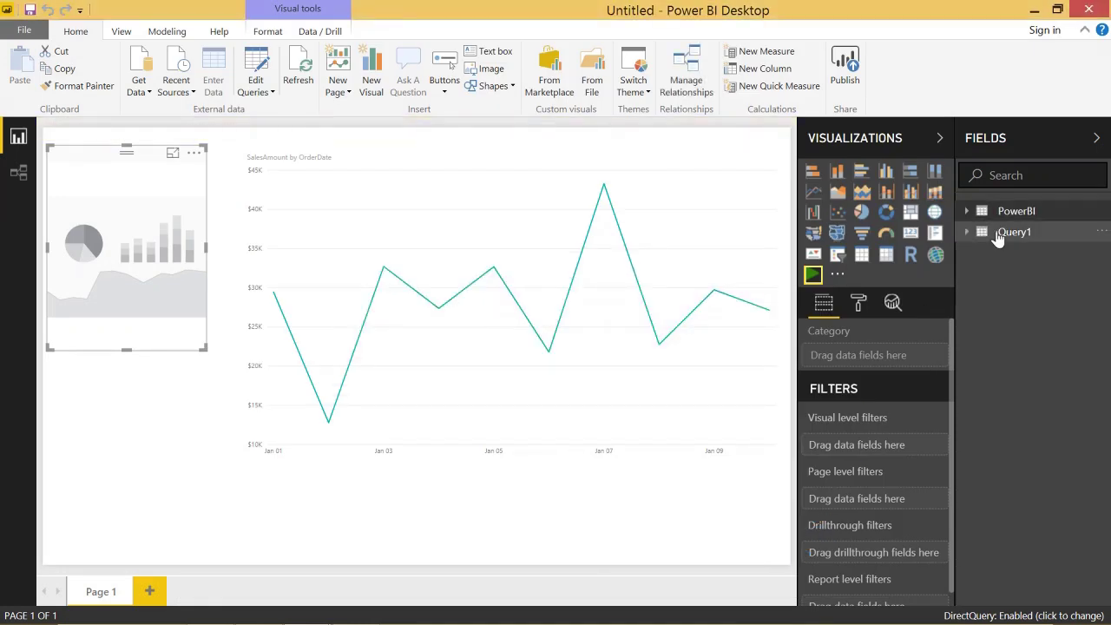
# Rename the Query1 table to Dates and expand it to show CastedDate.
pyautogui.rightClick(998, 235)
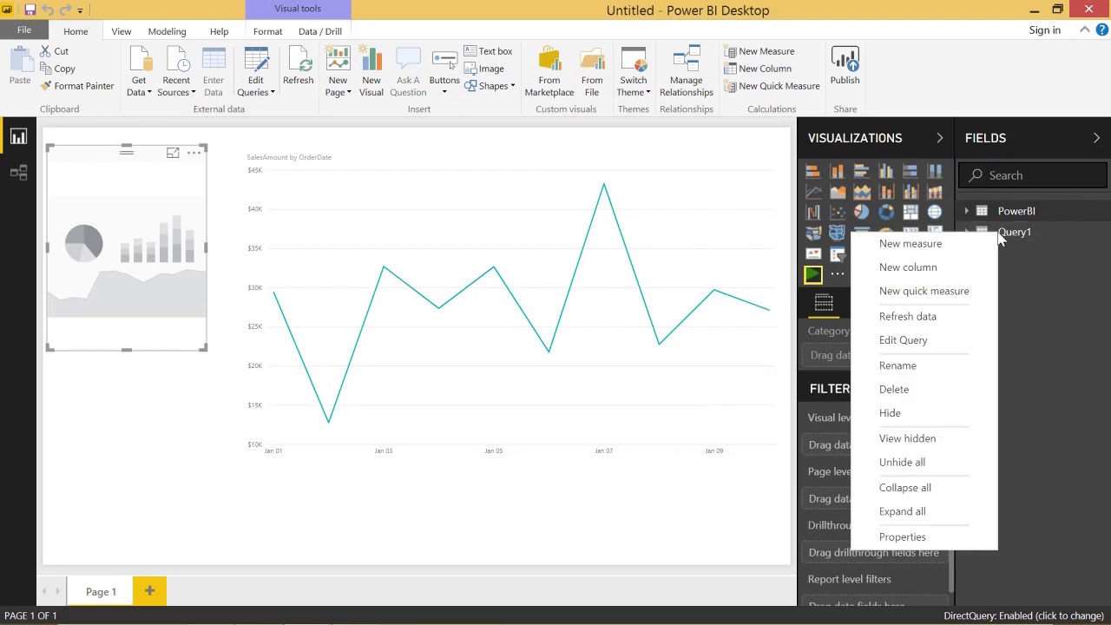
pyautogui.click(933, 373)
pyautogui.write('Dates')
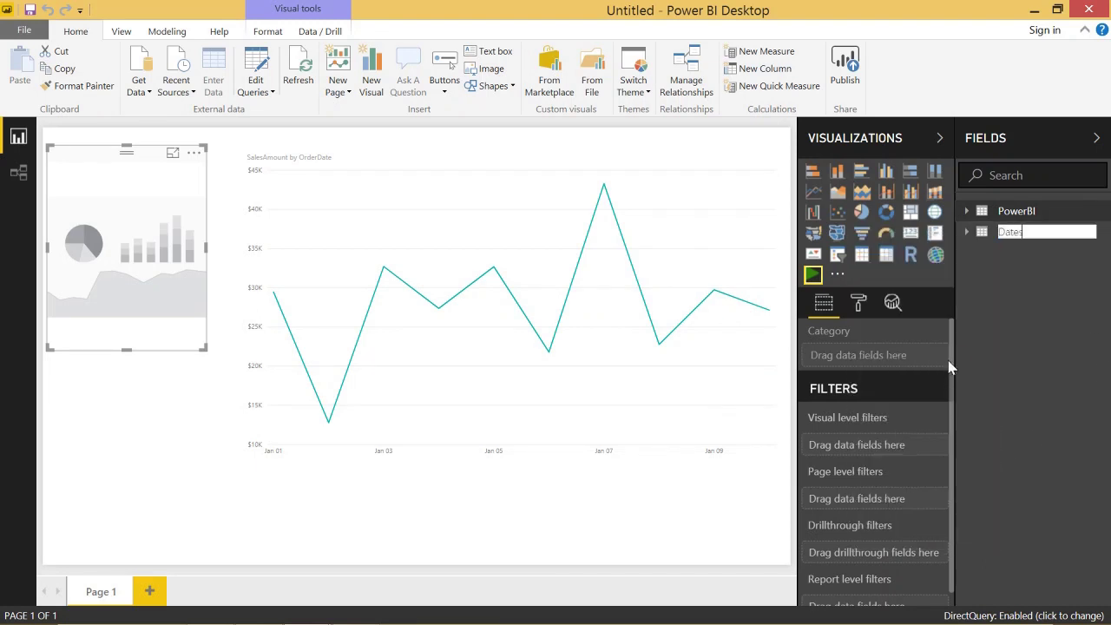
pyautogui.press('Return')
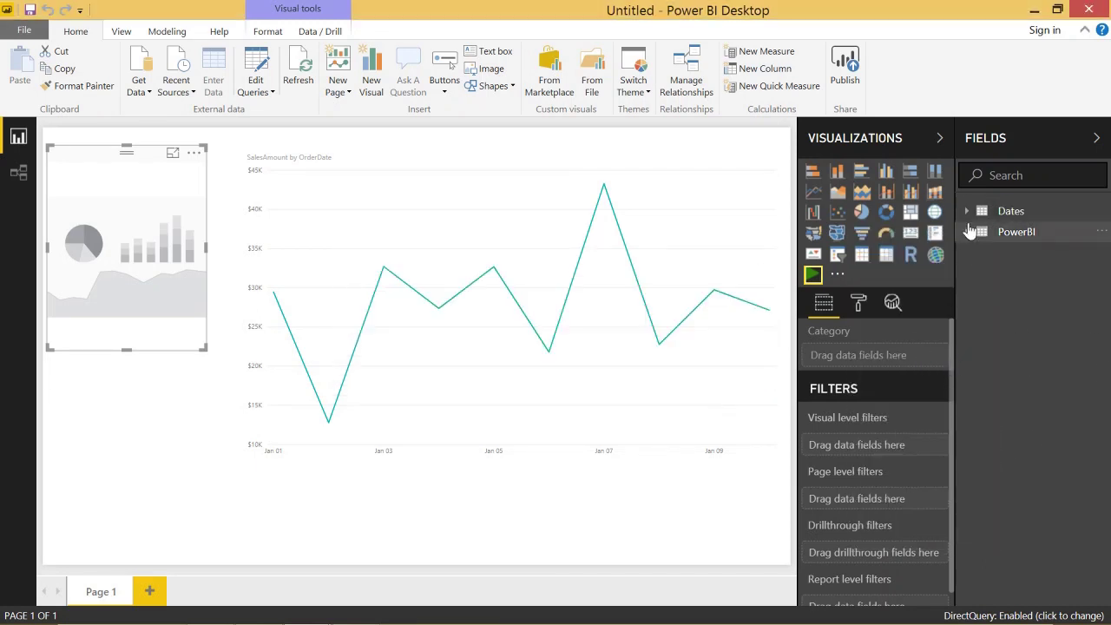
pyautogui.click(971, 212)
# Put CastedDate on the play-axis slicer with a 1-second animation step.
pyautogui.moveTo(1032, 235); pyautogui.dragTo(139, 248)
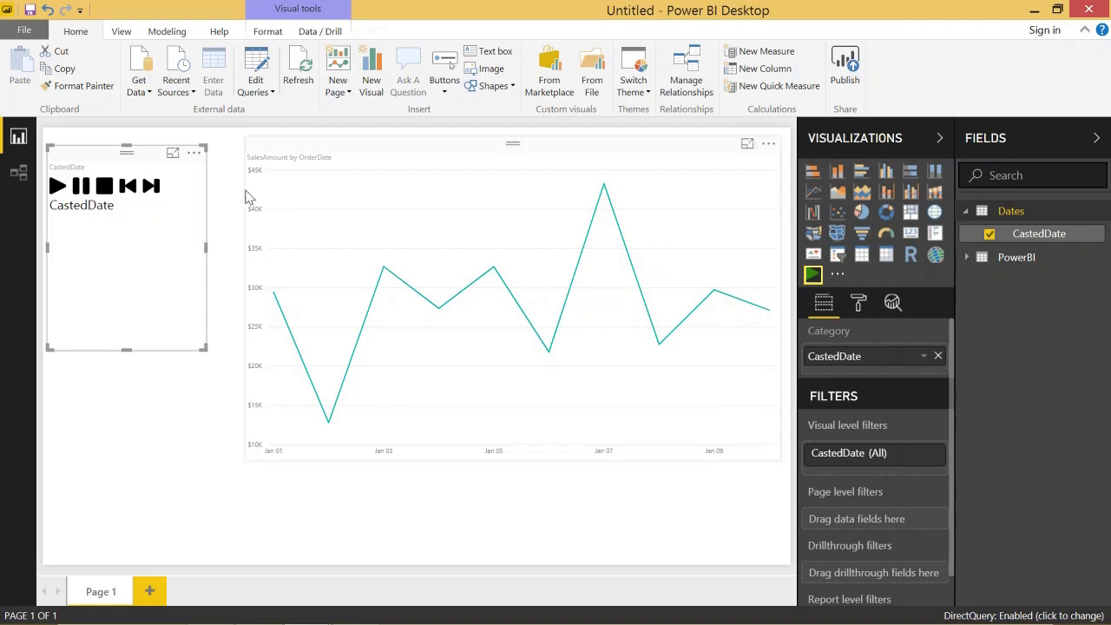
pyautogui.click(858, 306)
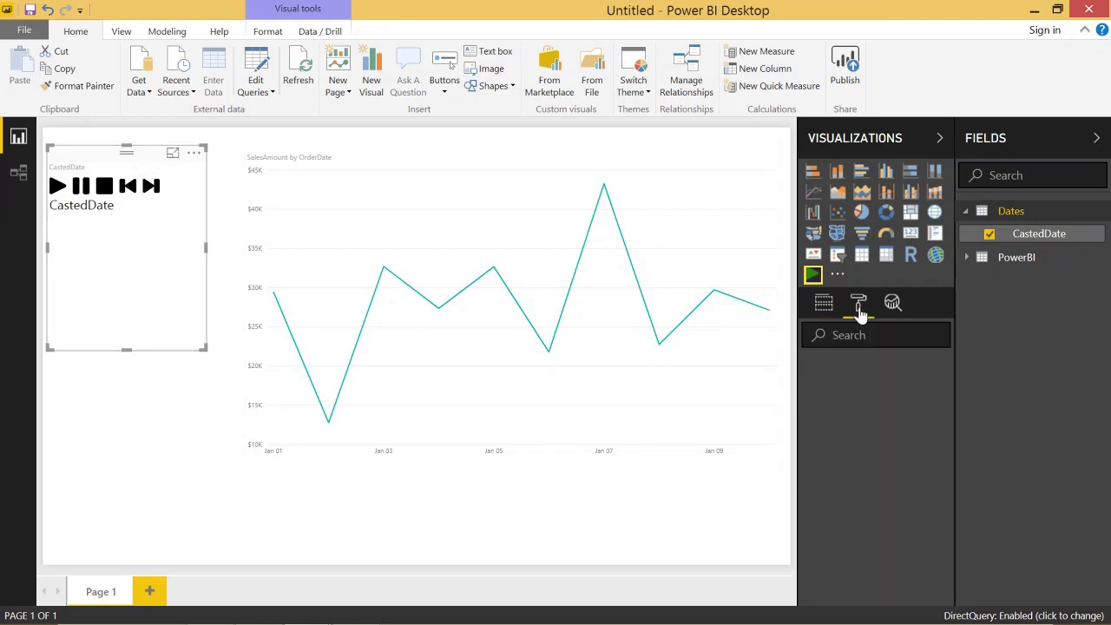
pyautogui.click(896, 374)
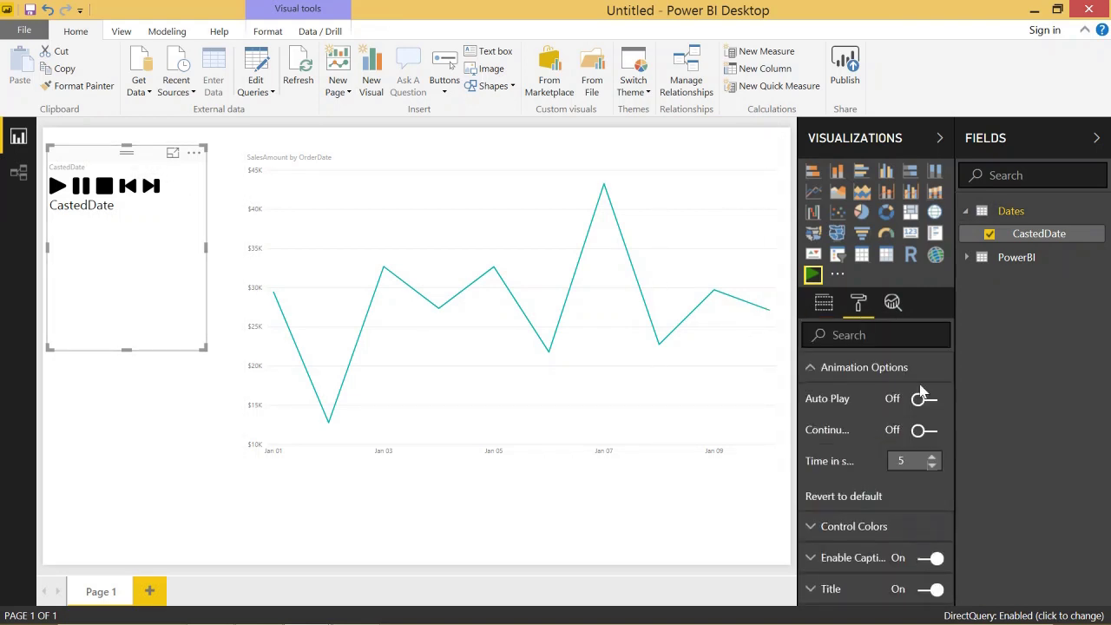
pyautogui.click(931, 466)
pyautogui.click(931, 466)
pyautogui.click(931, 466)
pyautogui.click(931, 466)
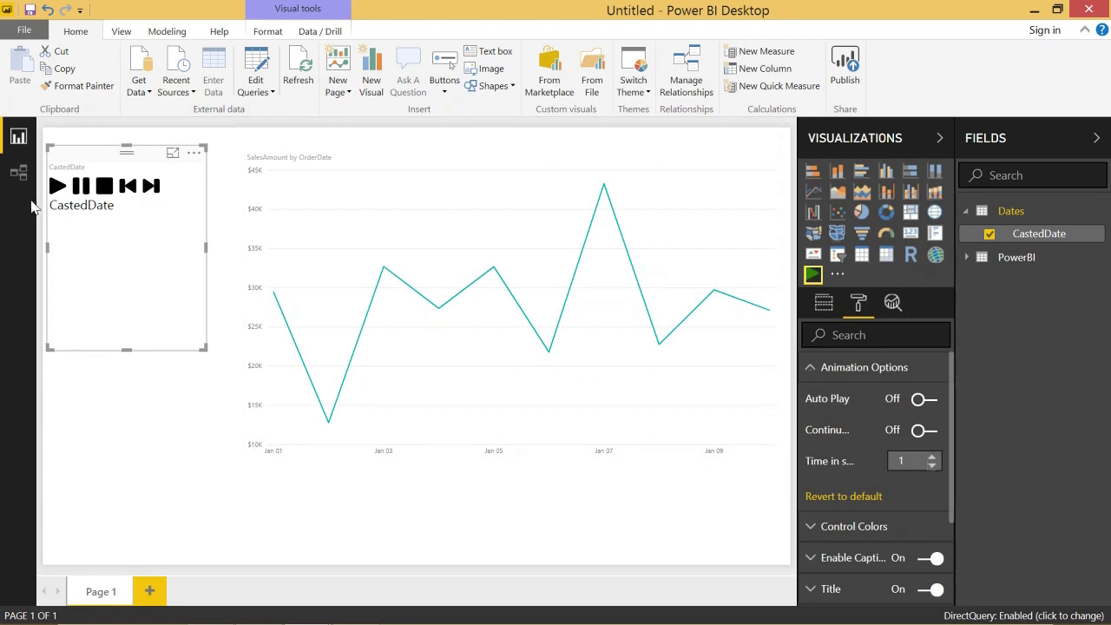
# Play and stop the date animation, then nudge the slicer slightly higher.
pyautogui.click(57, 185)
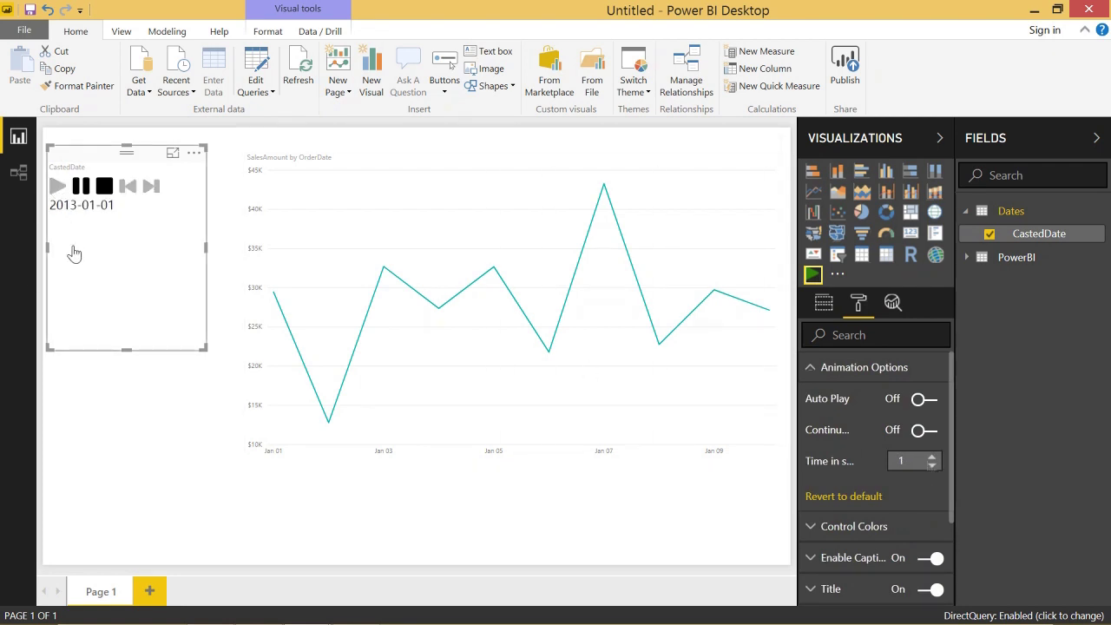
pyautogui.click(105, 186)
pyautogui.moveTo(135, 159); pyautogui.dragTo(138, 144)
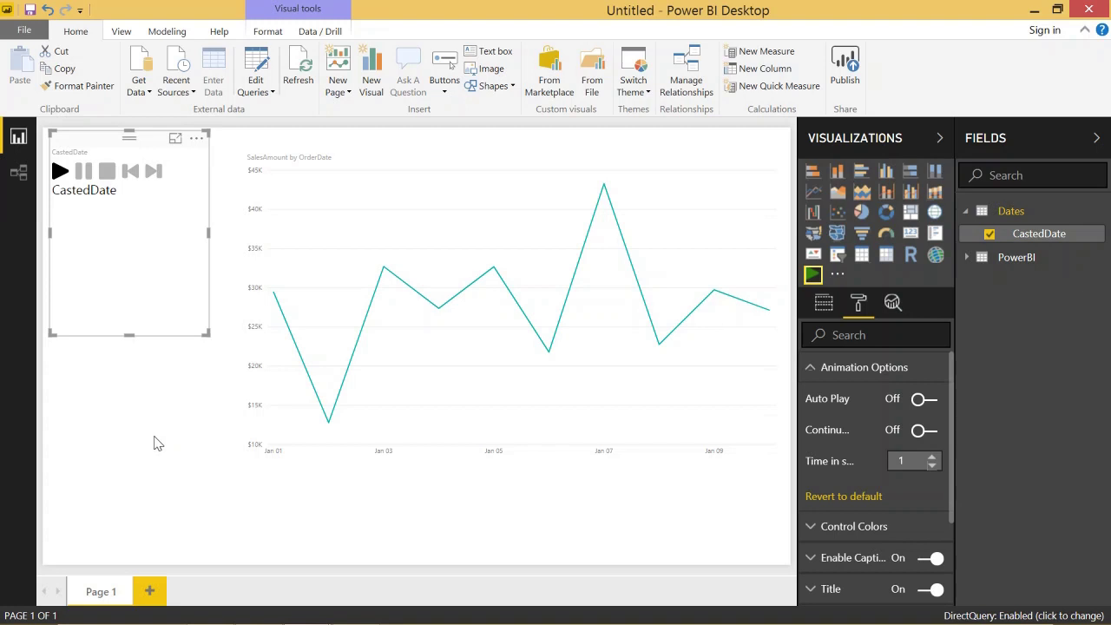
# Add an enabled R script visual, move it up, and feed CastedDate into its Values.
pyautogui.click(167, 415)
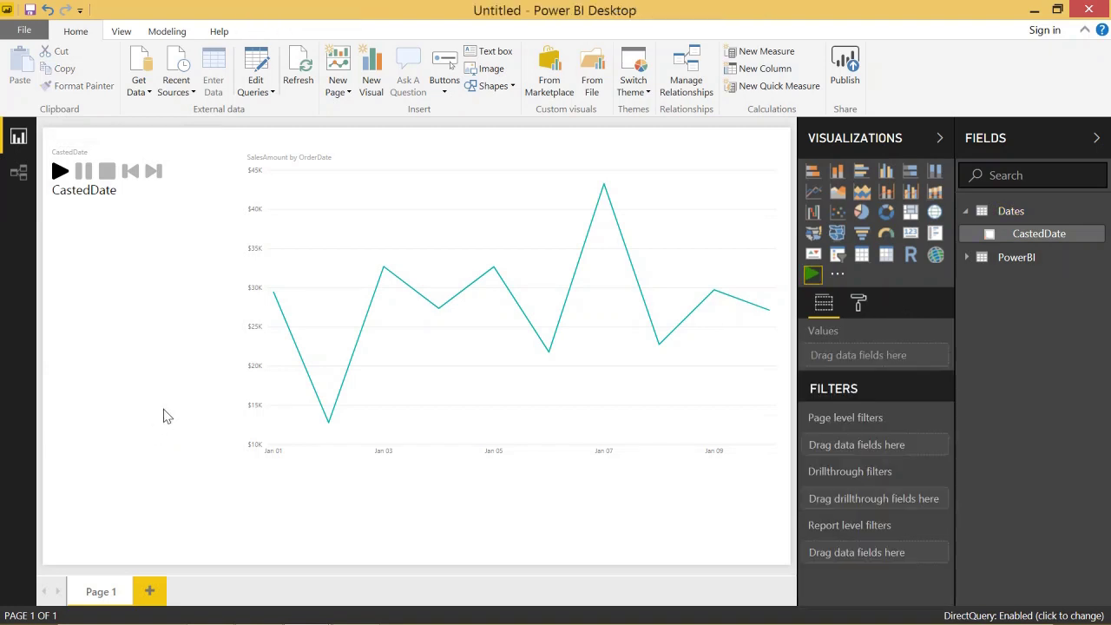
pyautogui.click(910, 258)
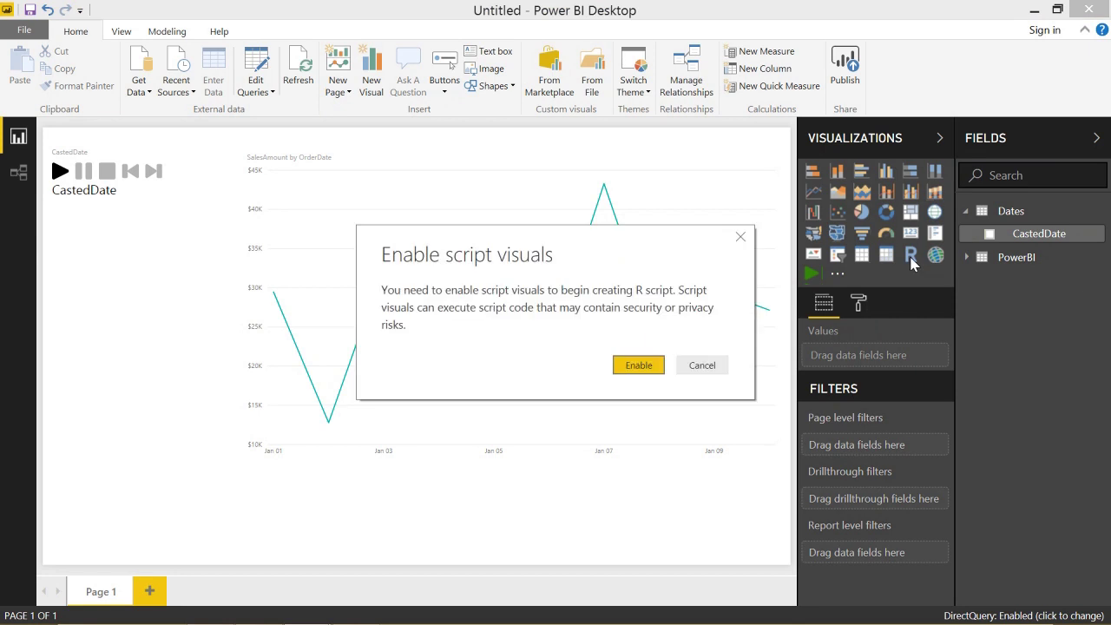
pyautogui.click(639, 365)
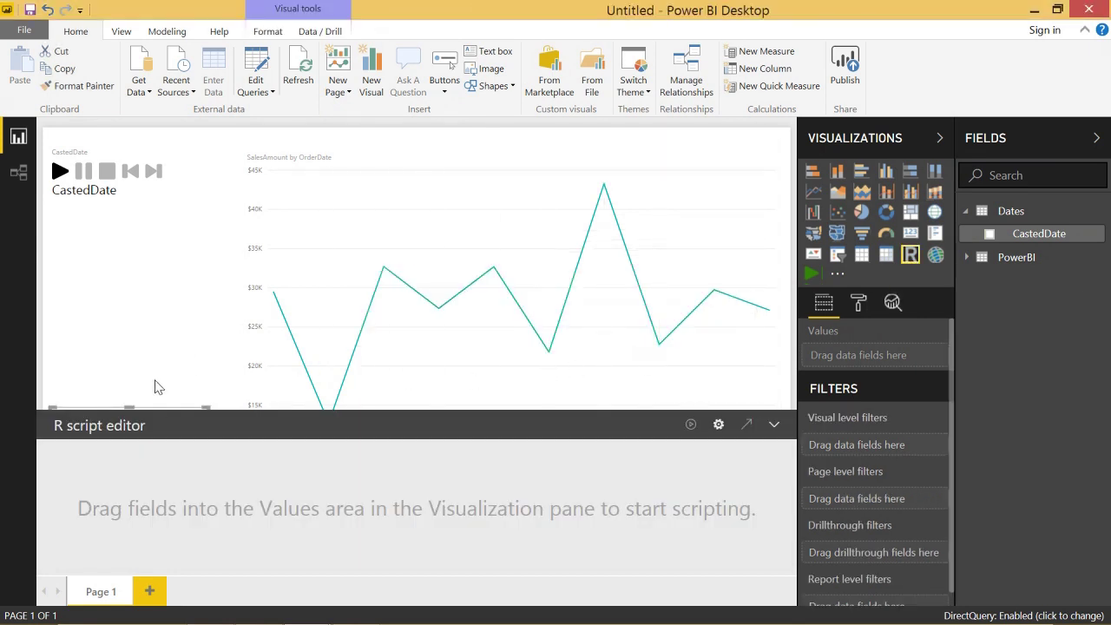
pyautogui.moveTo(162, 415); pyautogui.dragTo(160, 346)
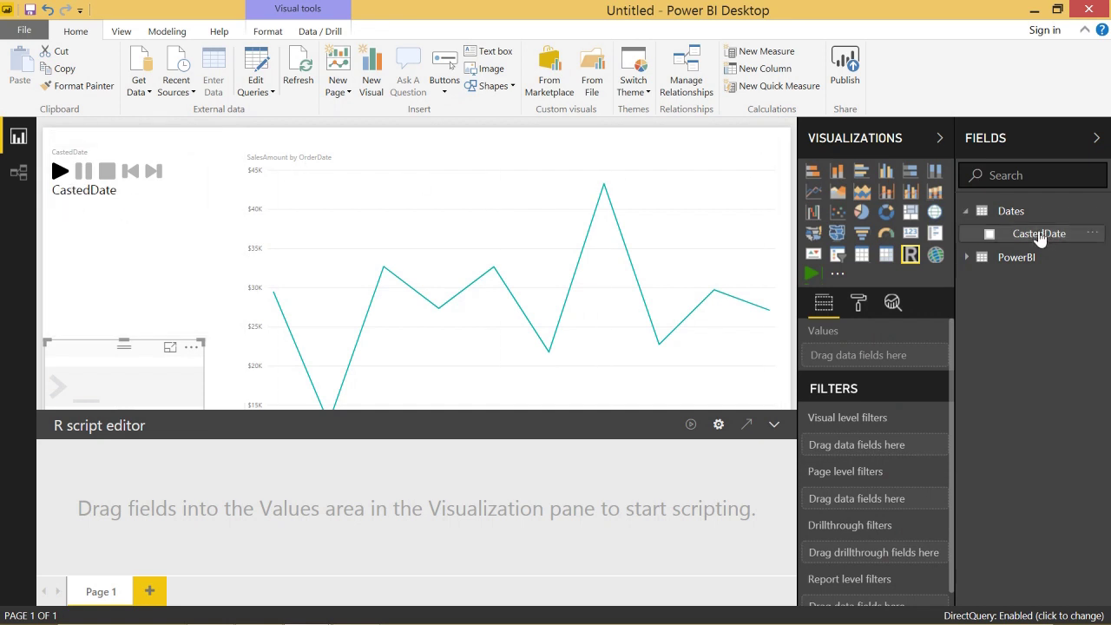
pyautogui.moveTo(1040, 236); pyautogui.dragTo(880, 358)
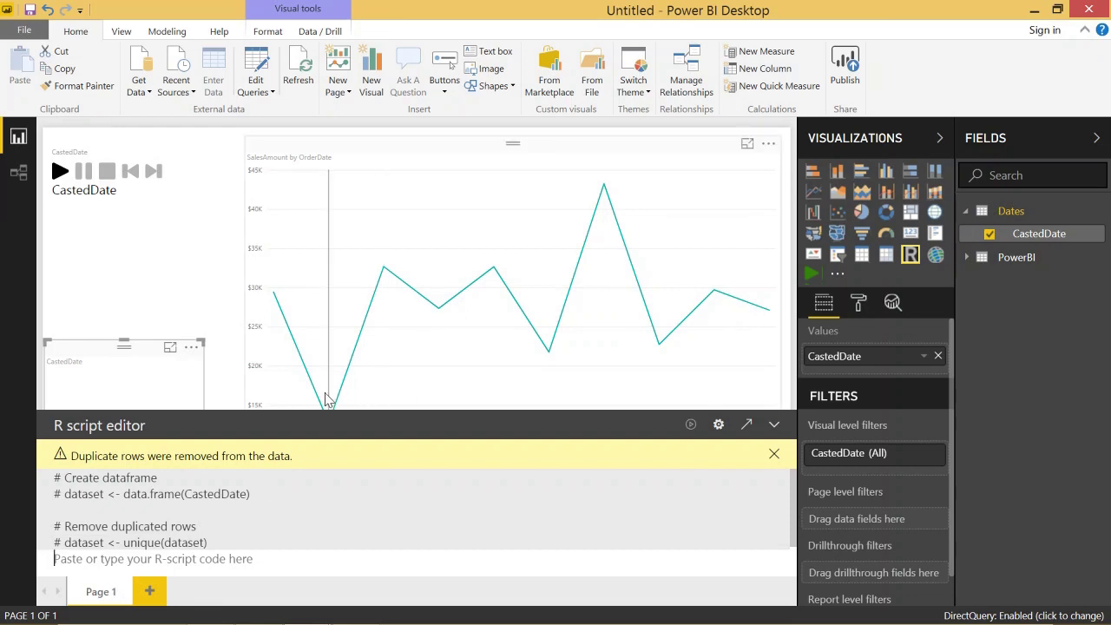
pyautogui.moveTo(328, 399)
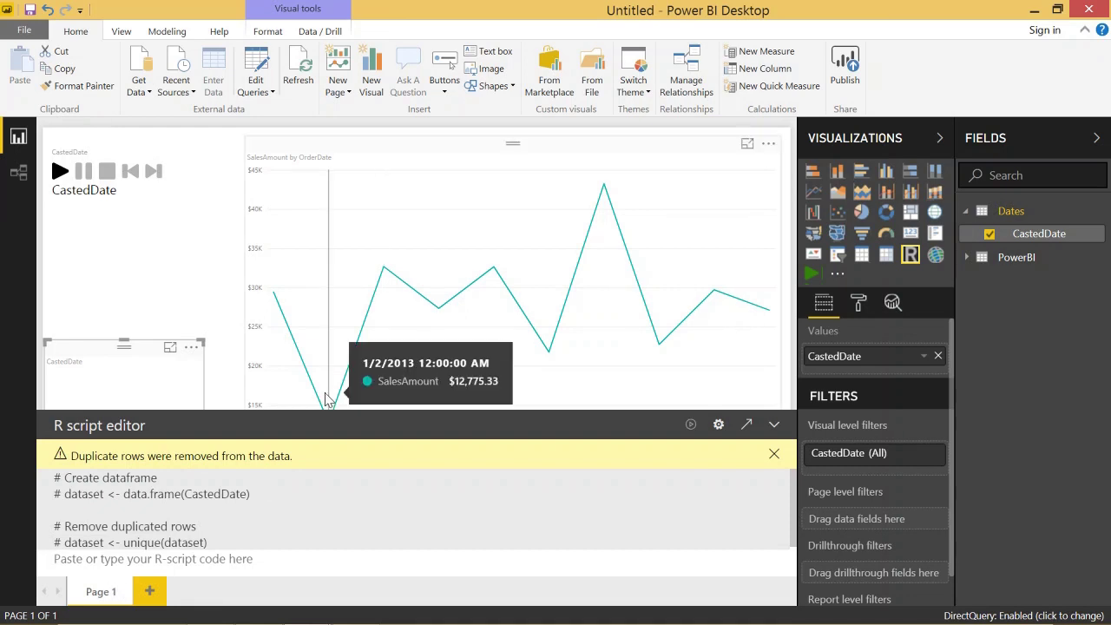
# In RStudio, run install.packages("RODBC") and cancel the restart-R prompt.
pyautogui.click(1034, 9)
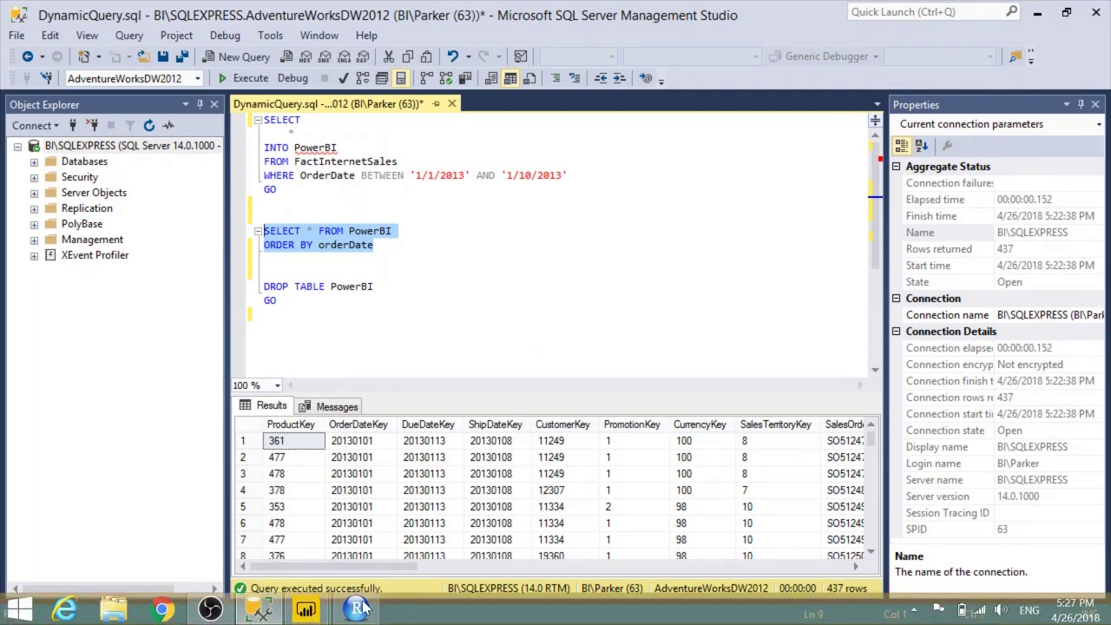
pyautogui.click(356, 609)
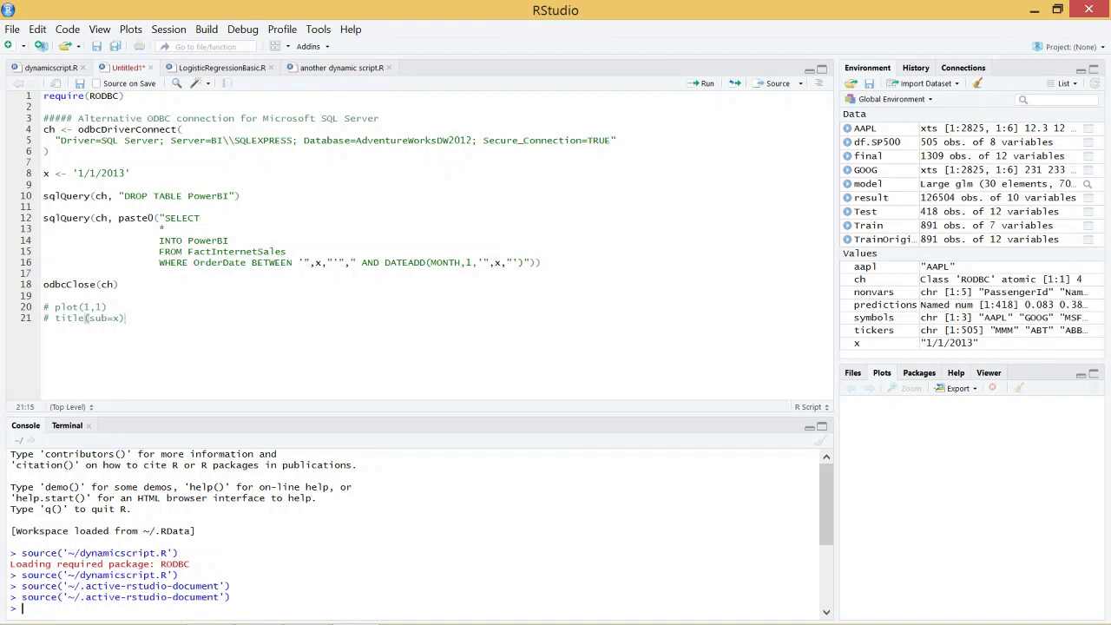
pyautogui.write('install')
pyautogui.press('Tab')
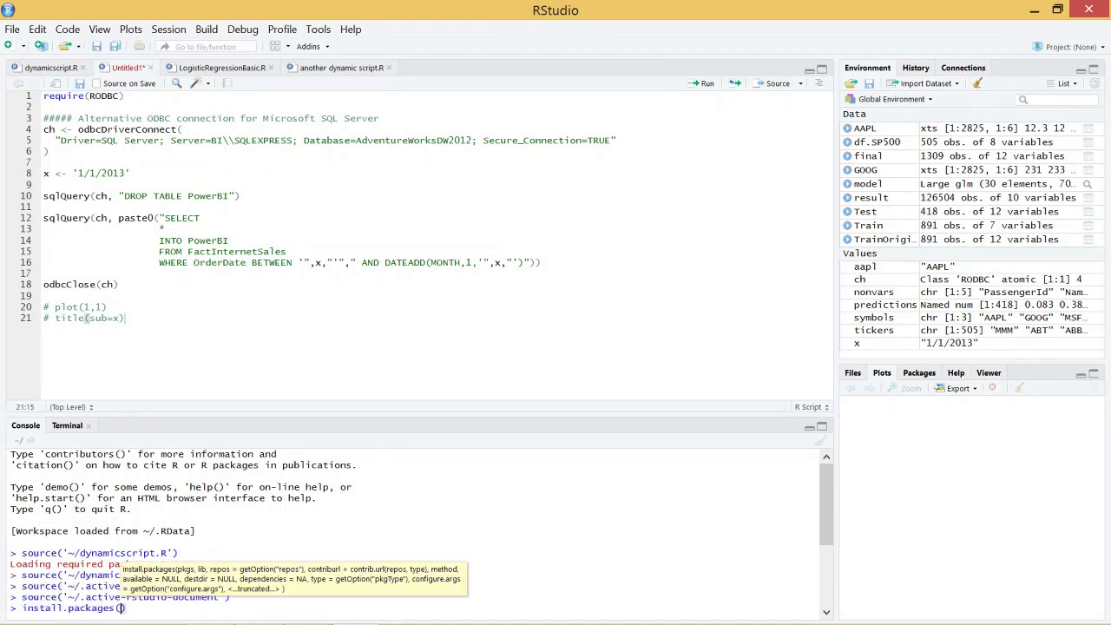
pyautogui.write('"RODBC')
pyautogui.press('Return')
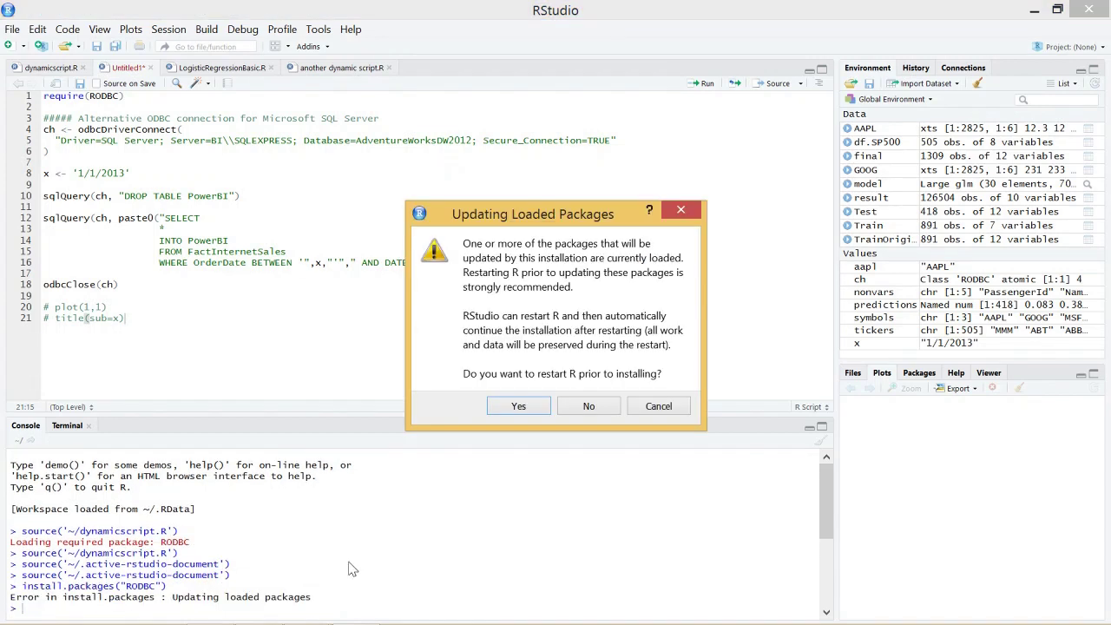
pyautogui.click(658, 405)
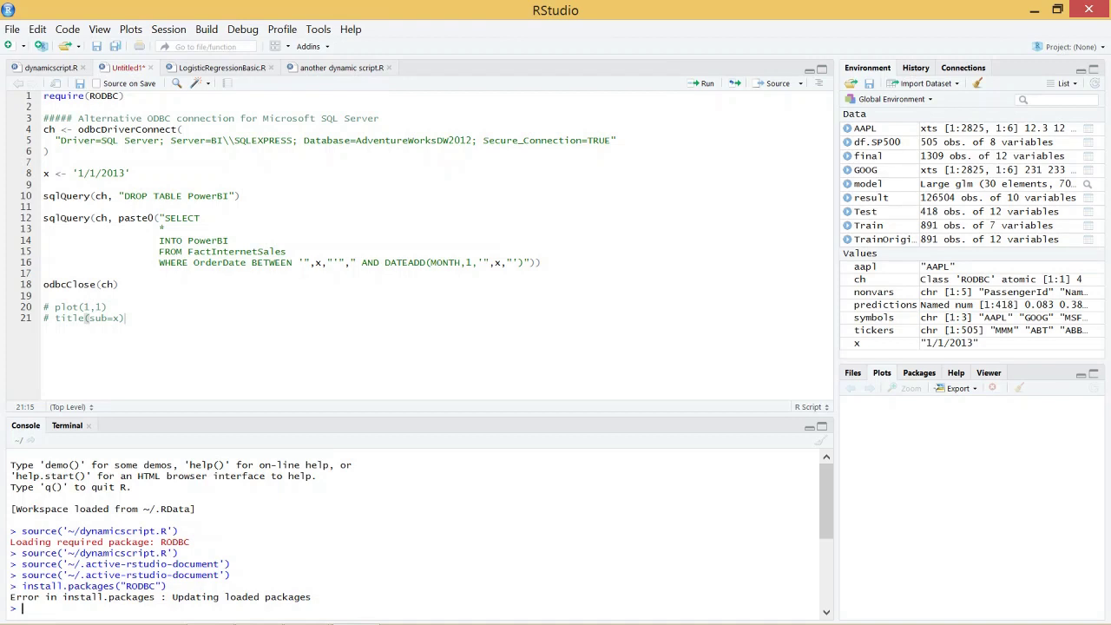
pyautogui.click(45, 173)
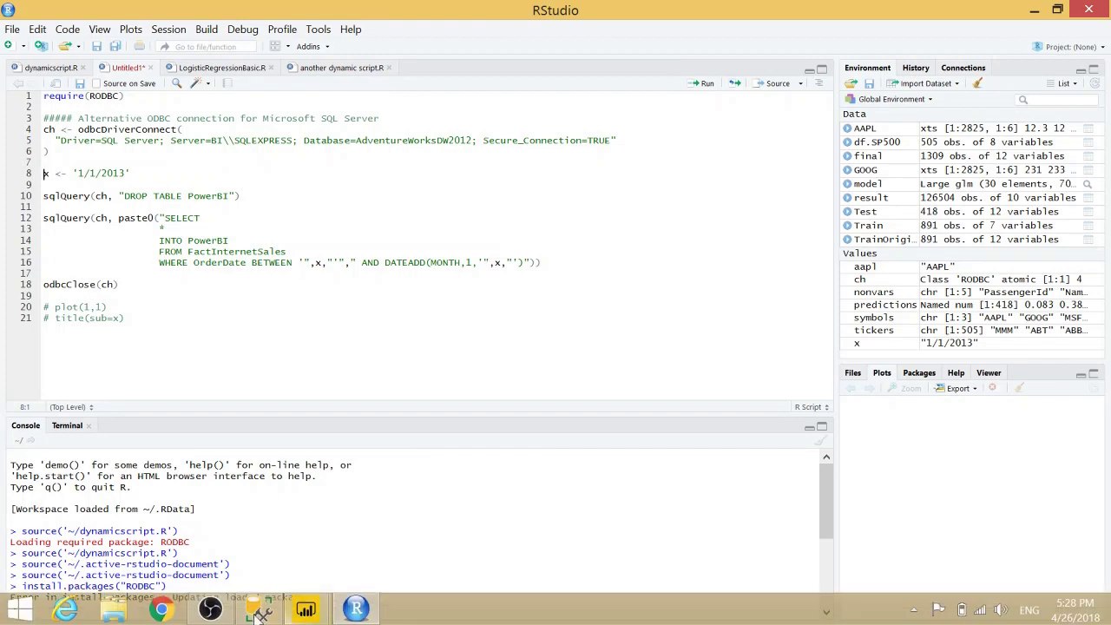
# Rerun the SSMS query listing the PowerBI table by order date, then return to RStudio.
pyautogui.moveTo(252, 613)
pyautogui.click(258, 516)
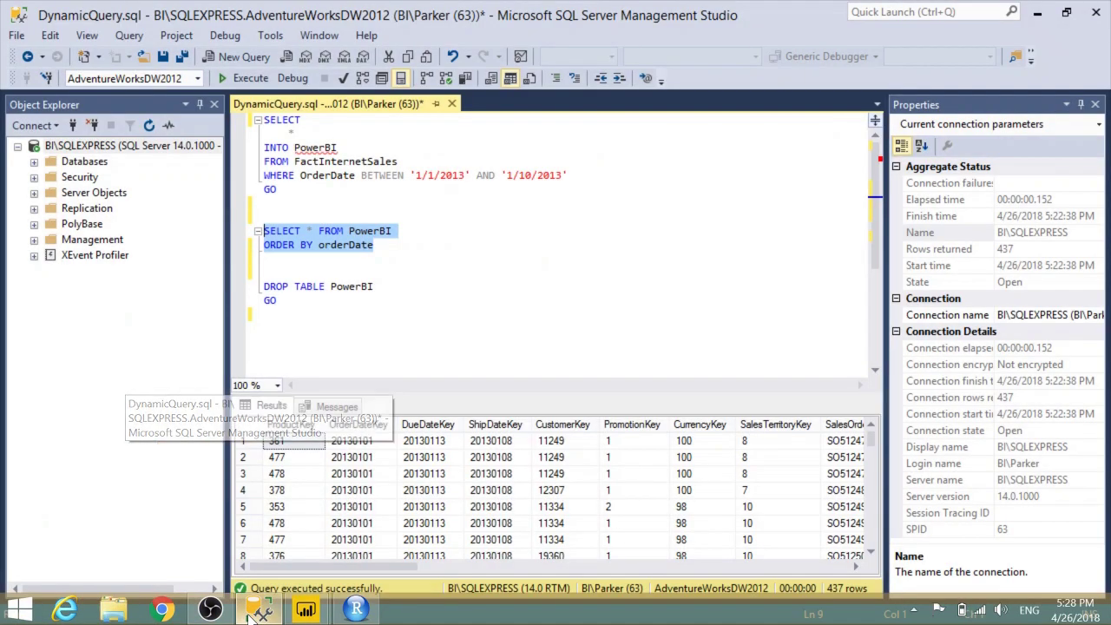
pyautogui.press('F5')
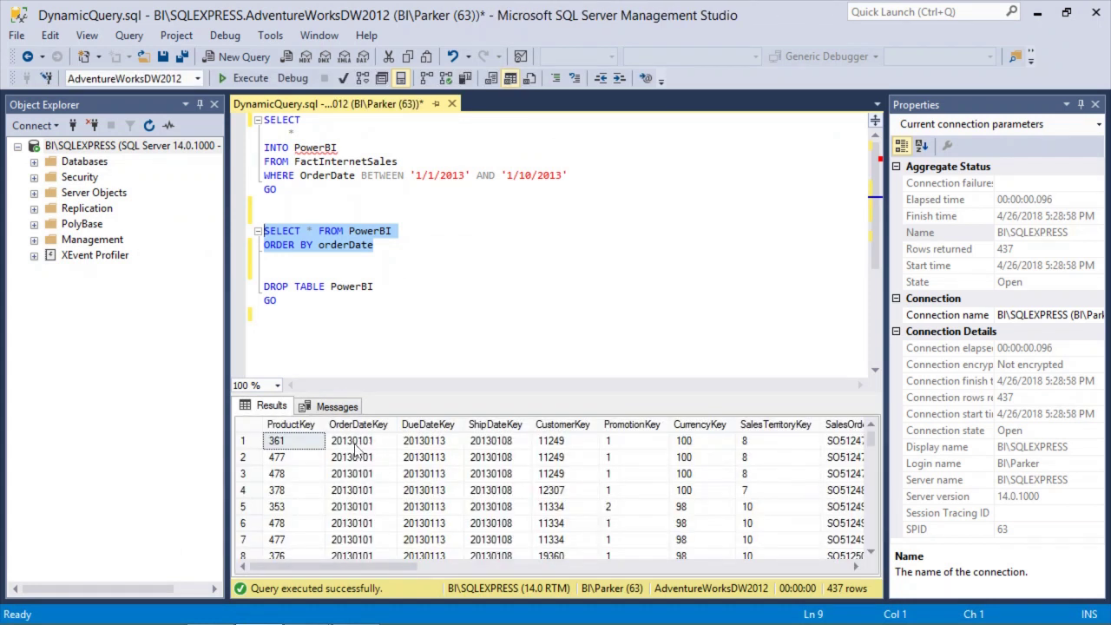
pyautogui.click(357, 612)
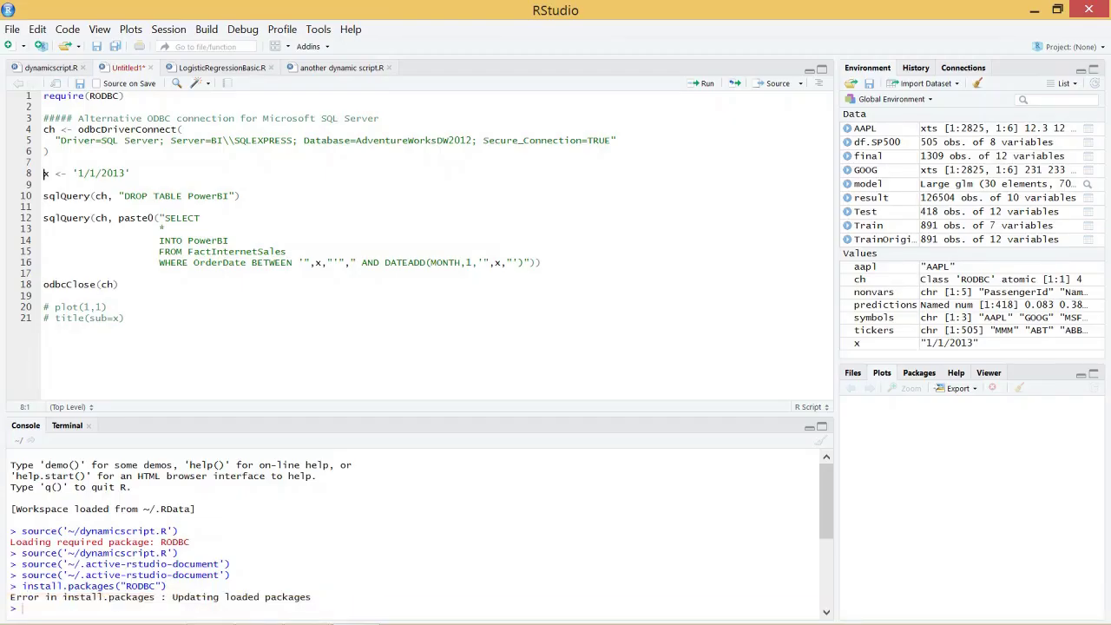
# Set x to '1/1/2012', source the script, and rerun the SSMS query, which returns 261 rows.
pyautogui.click(126, 173)
pyautogui.press('BackSpace')
pyautogui.write('2')
pyautogui.click(84, 240)
pyautogui.click(775, 84)
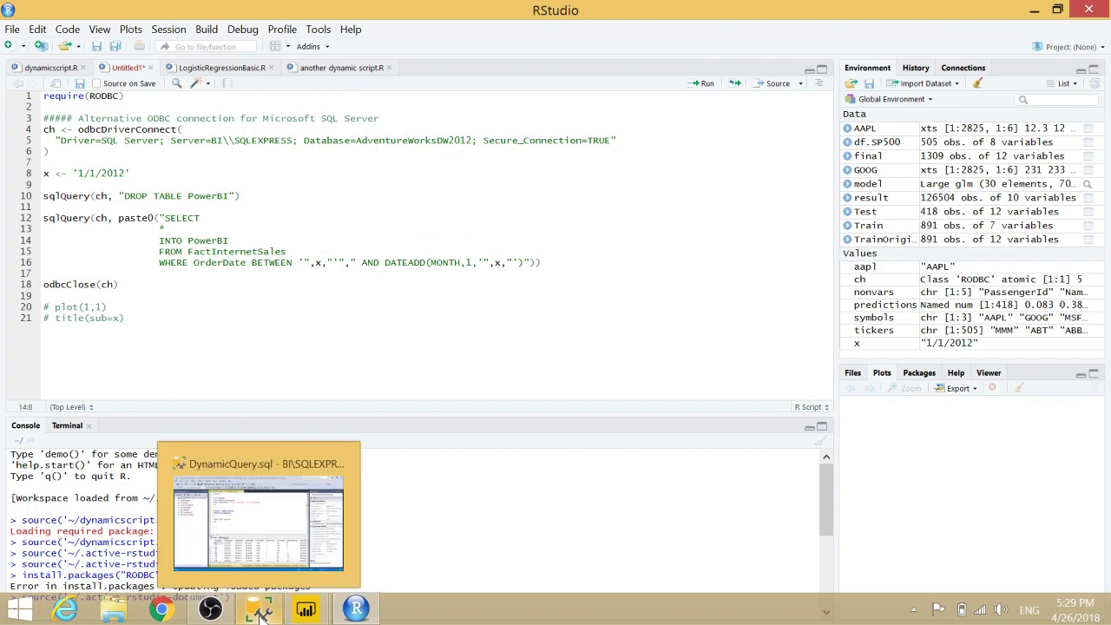
pyautogui.click(260, 613)
pyautogui.press('F5')
# Check the first row's OrderDateKey in the results, then go back to the RStudio script.
pyautogui.click(377, 442)
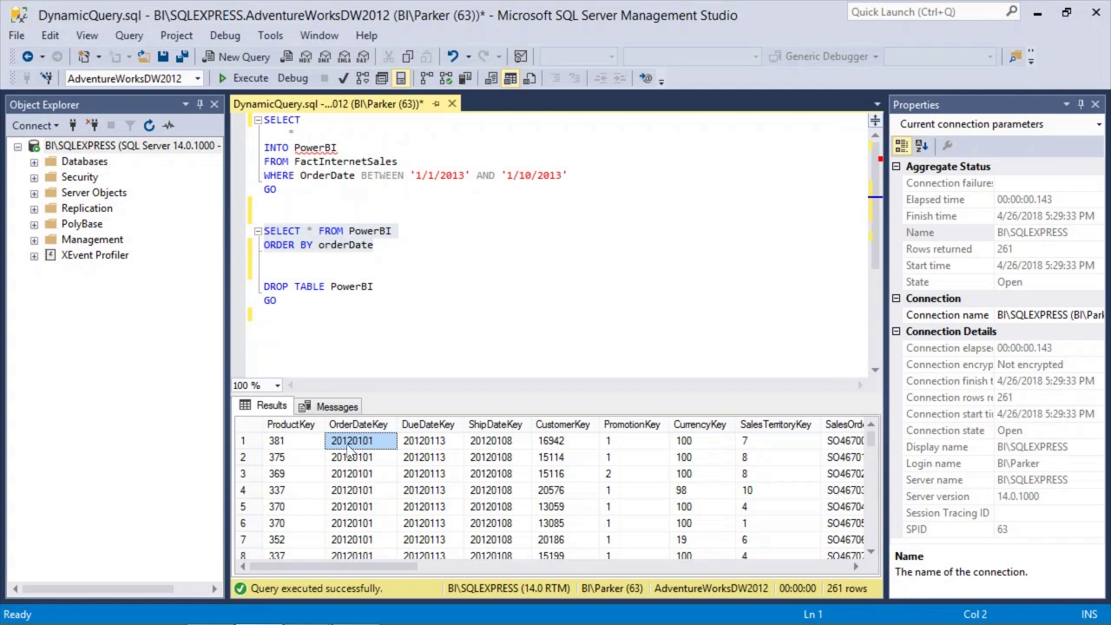
pyautogui.click(356, 608)
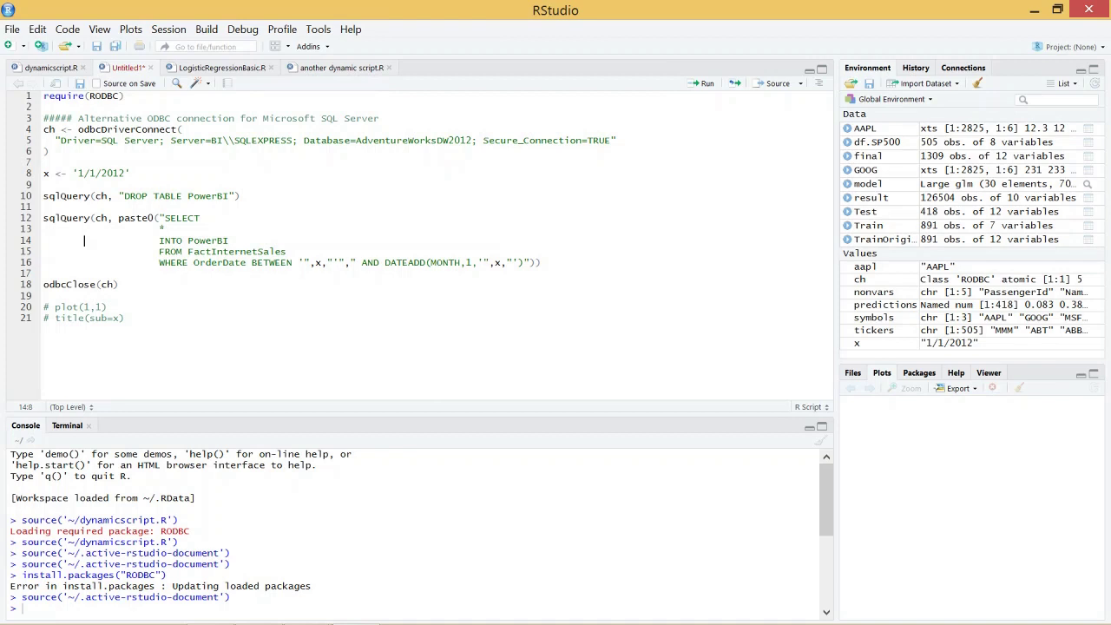
# Copy the entire RODBC script from RStudio and paste it into the Power BI R visual's editor.
pyautogui.click(118, 284)
pyautogui.moveTo(124, 317); pyautogui.dragTo(44, 95)
pyautogui.moveTo(308, 610)
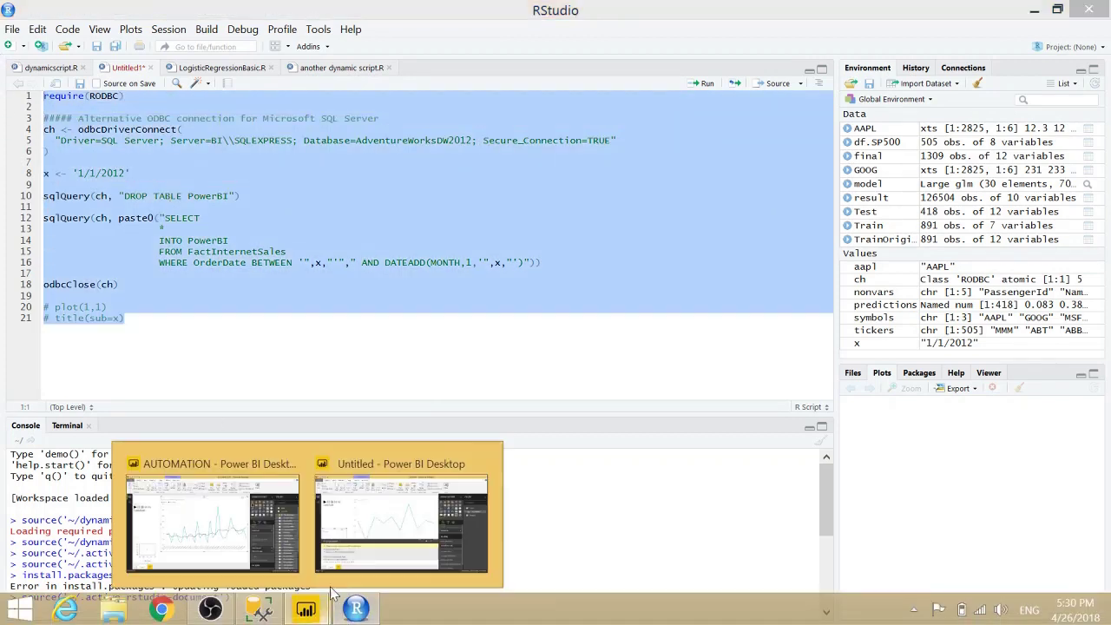
pyautogui.click(370, 547)
pyautogui.click(272, 556)
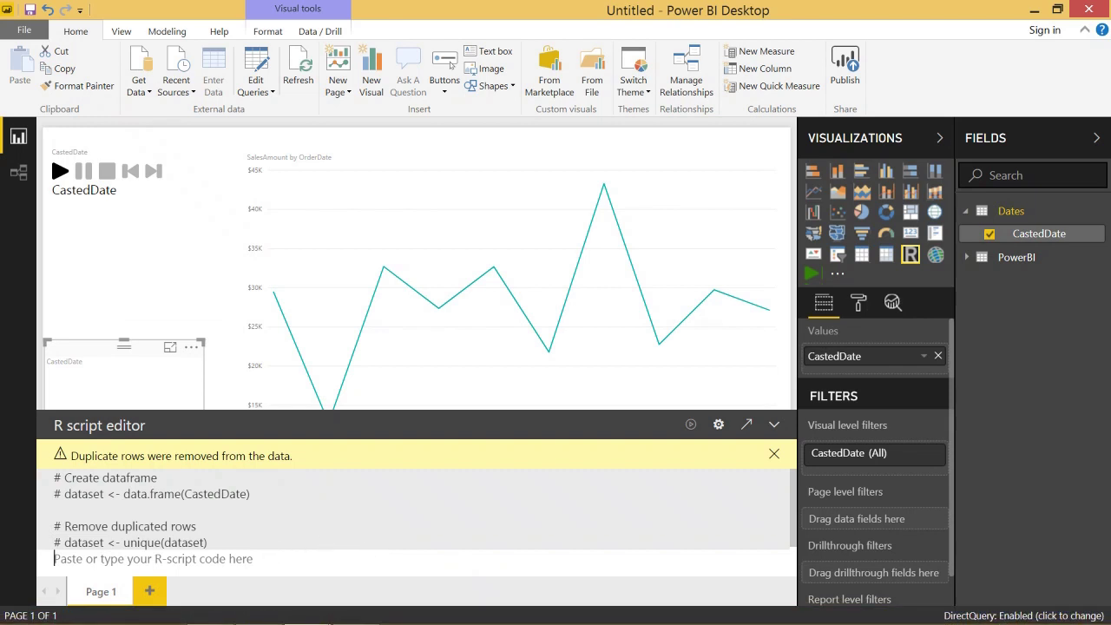
pyautogui.hotkey('ctrl', 'v')
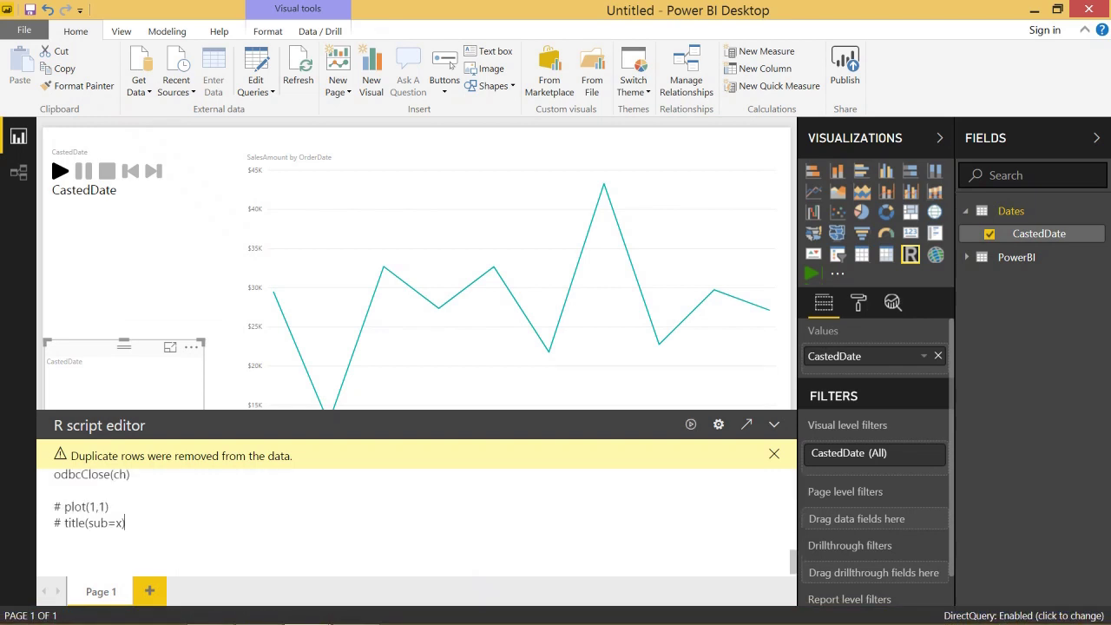
pyautogui.scroll(4, 417, 520)
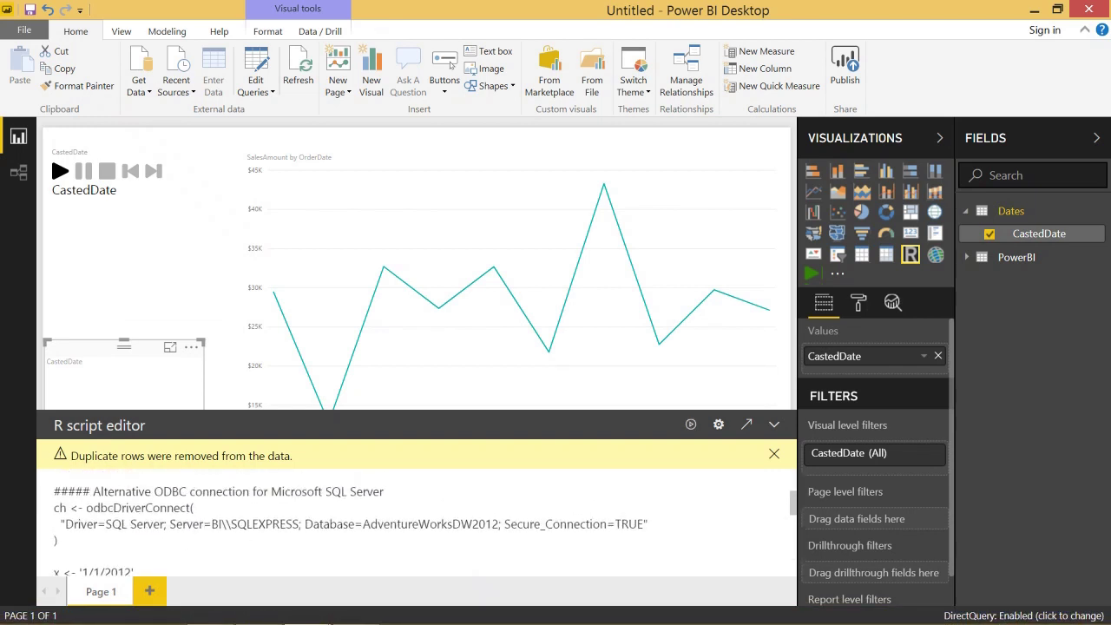
pyautogui.scroll(-6, 416, 521)
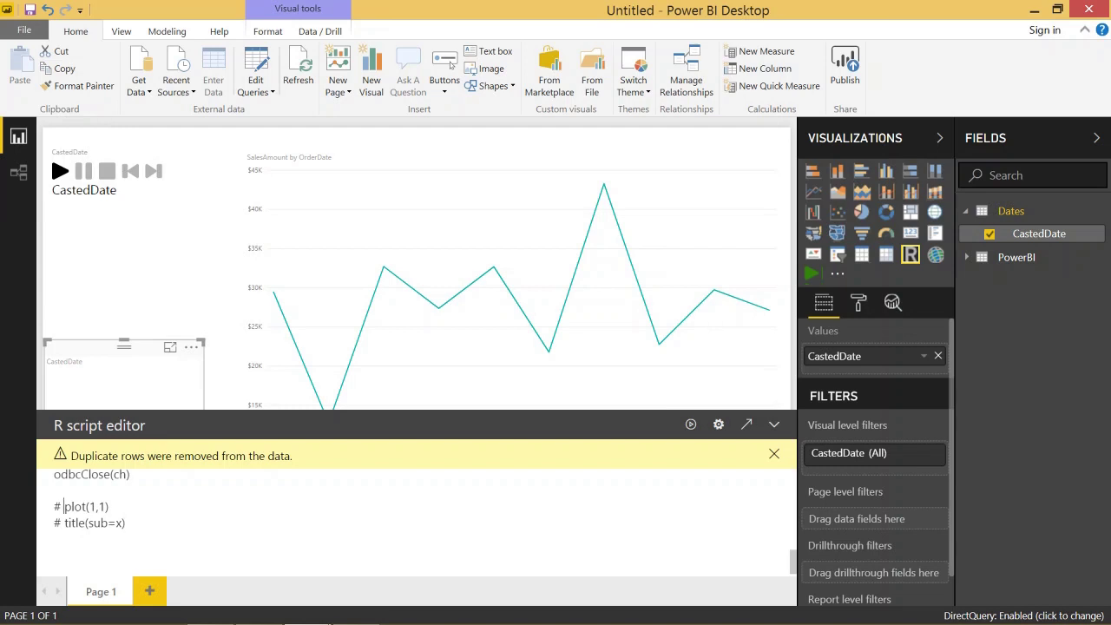
# Uncomment the plot(1,1) and title(sub=x) lines in the R visual script.
pyautogui.press('BackSpace')
pyautogui.press('BackSpace')
pyautogui.press('BackSpace')
pyautogui.press('BackSpace')
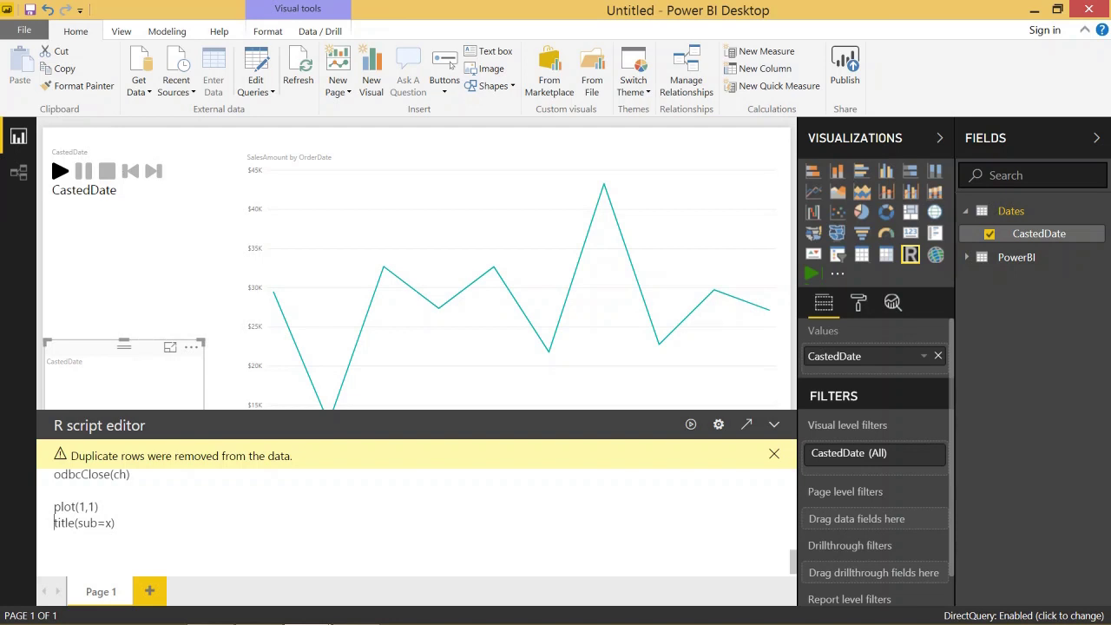
pyautogui.scroll(2, 208, 504)
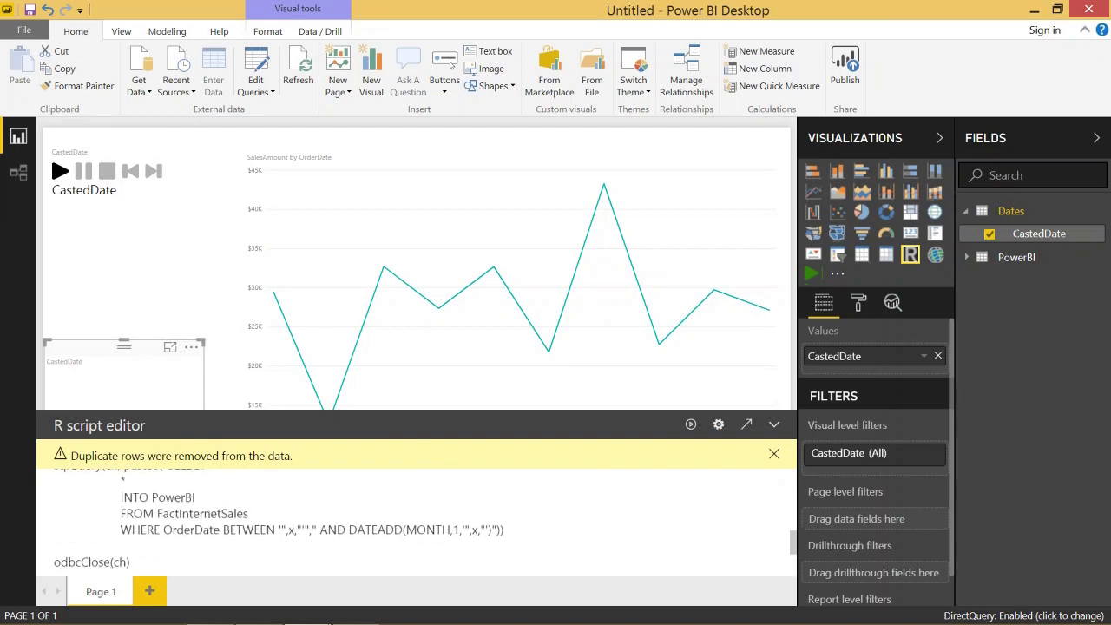
pyautogui.scroll(2, 416, 520)
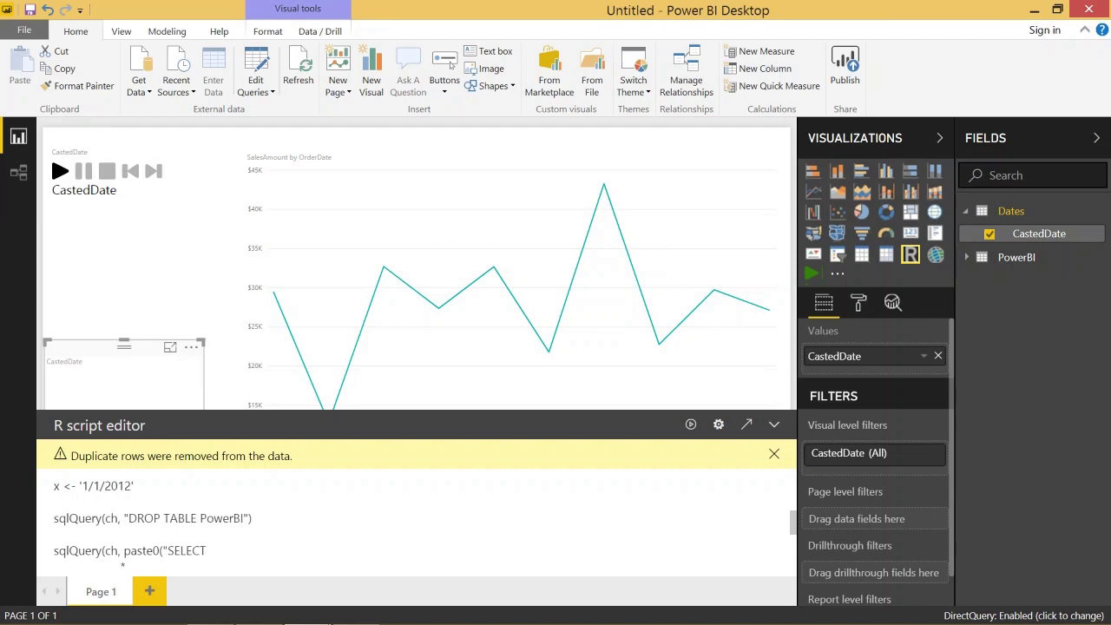
# Replace x's hard-coded '1/1/2012' date with dataset[1,1].
pyautogui.hotkey('shift', 'End')
pyautogui.press('BackSpace')
pyautogui.write('dataset[1,1]')
pyautogui.scroll(5, 122, 565)
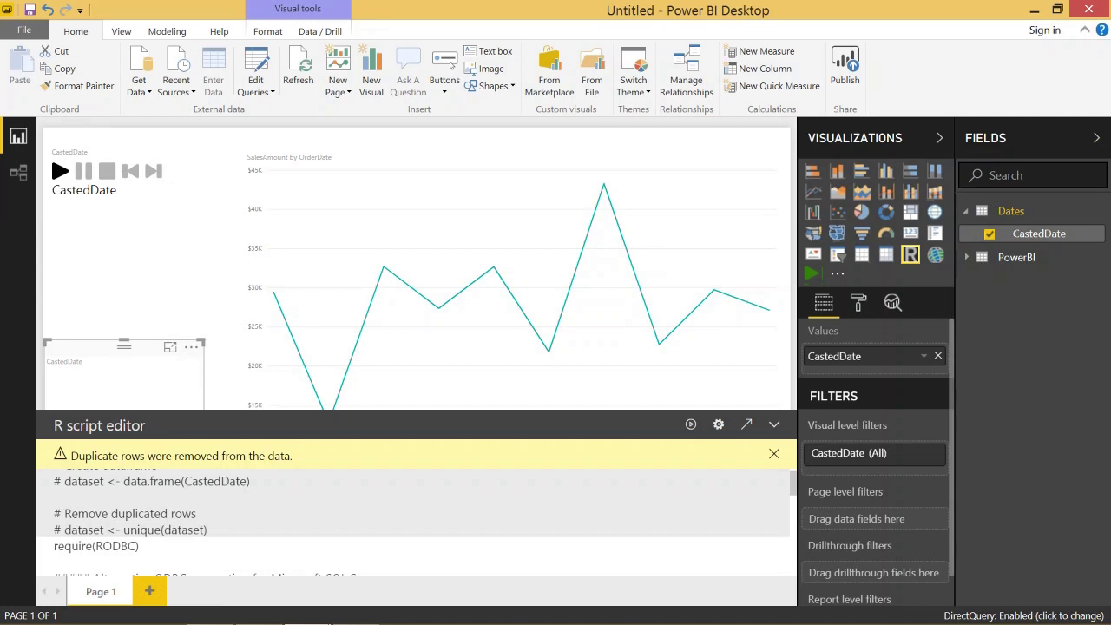
pyautogui.scroll(-5, 123, 566)
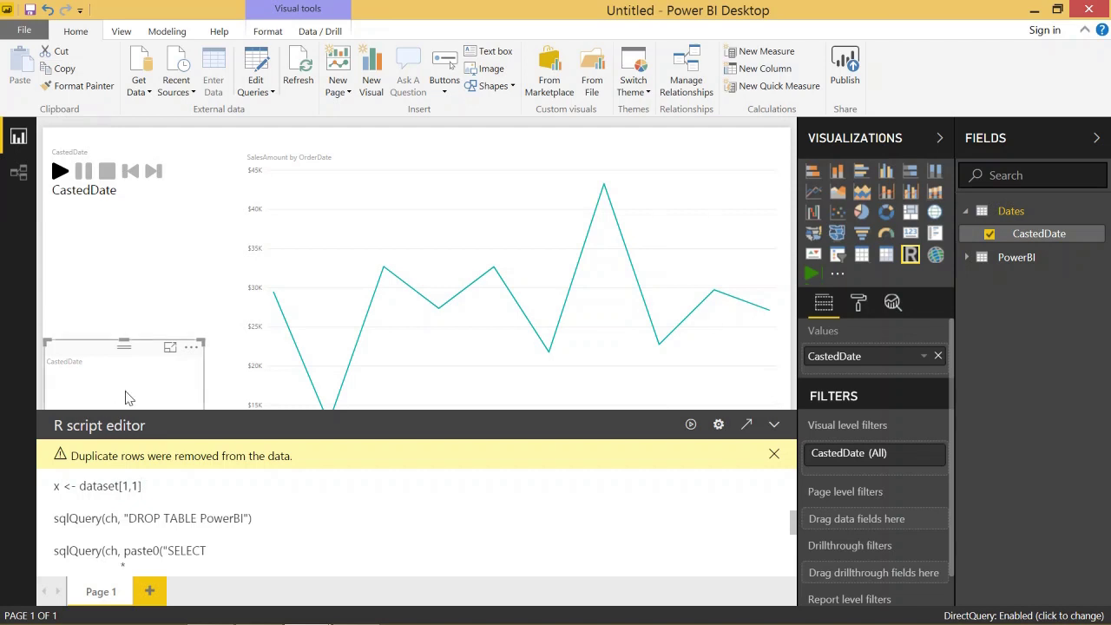
# Shorten the date player, move the R visual beneath it, and run the script to plot 2013-01-01.
pyautogui.click(162, 266)
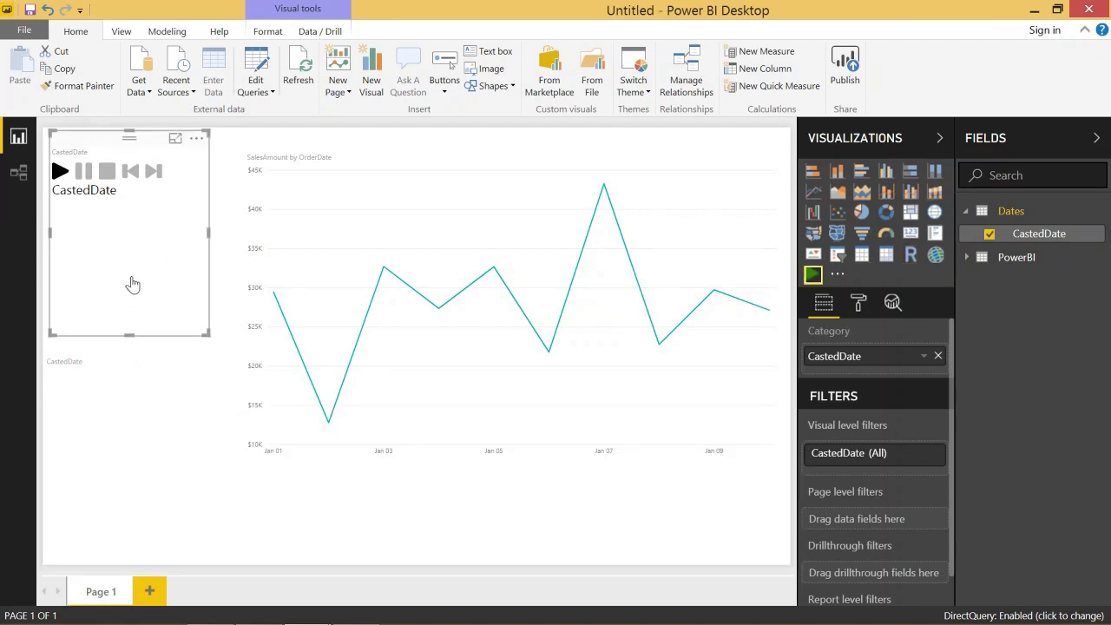
pyautogui.moveTo(129, 335); pyautogui.dragTo(143, 223)
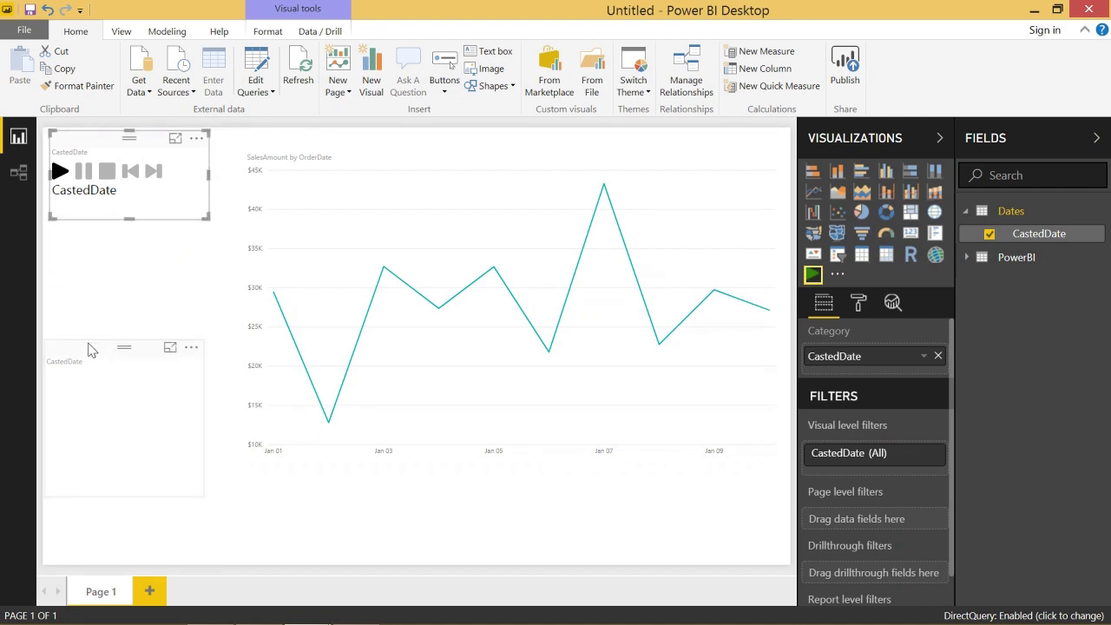
pyautogui.click(95, 346)
pyautogui.moveTo(96, 346); pyautogui.dragTo(107, 251)
pyautogui.click(690, 425)
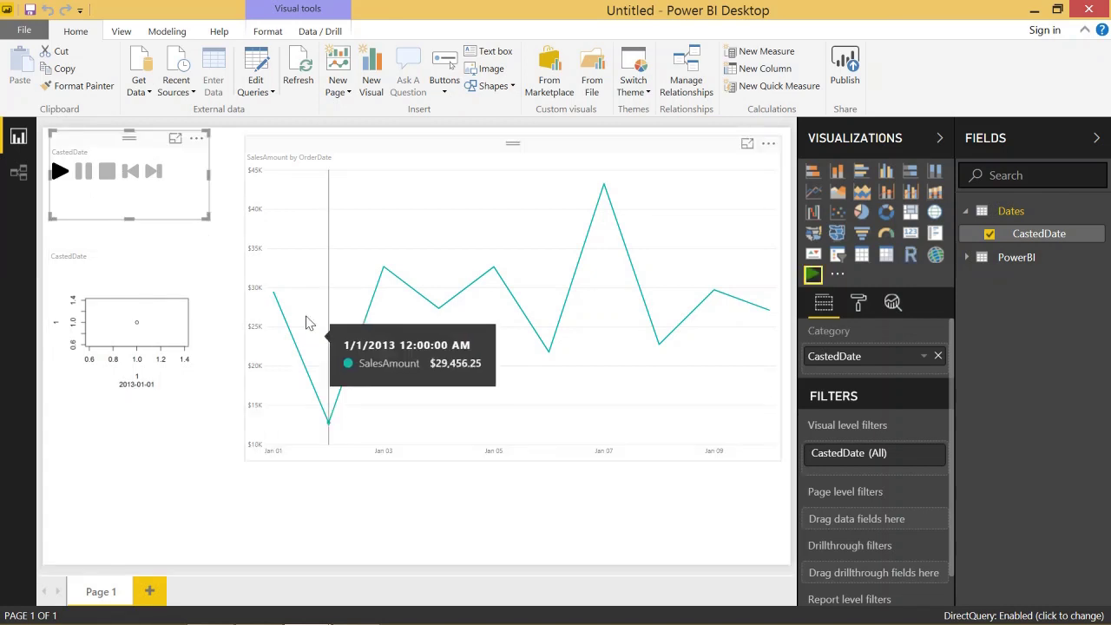
pyautogui.click(160, 327)
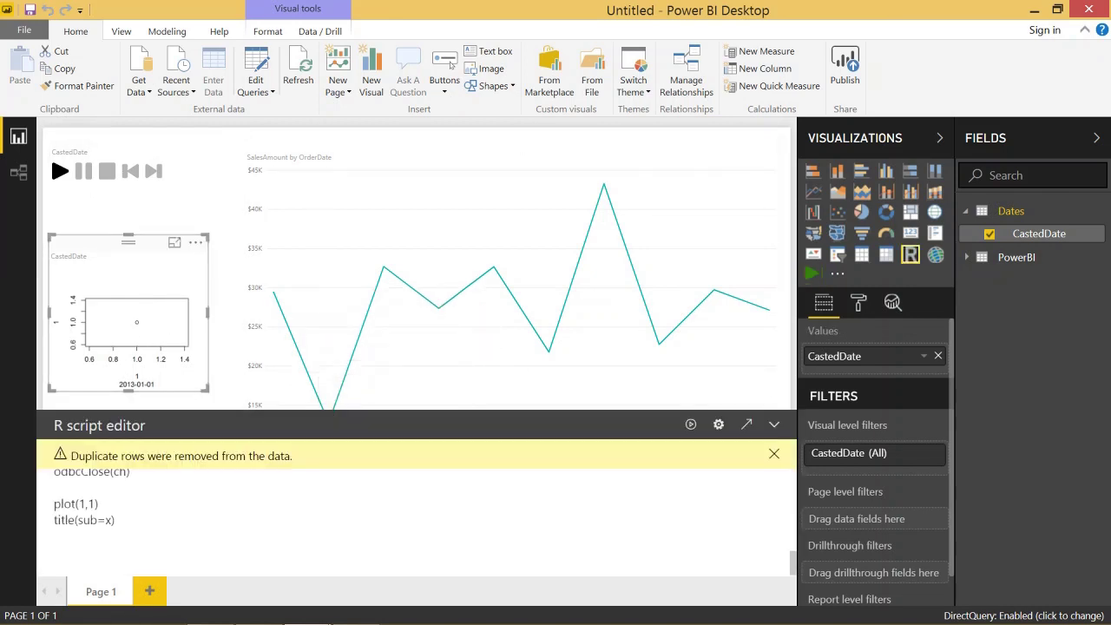
# Refresh the report data and start the date player animation.
pyautogui.click(298, 74)
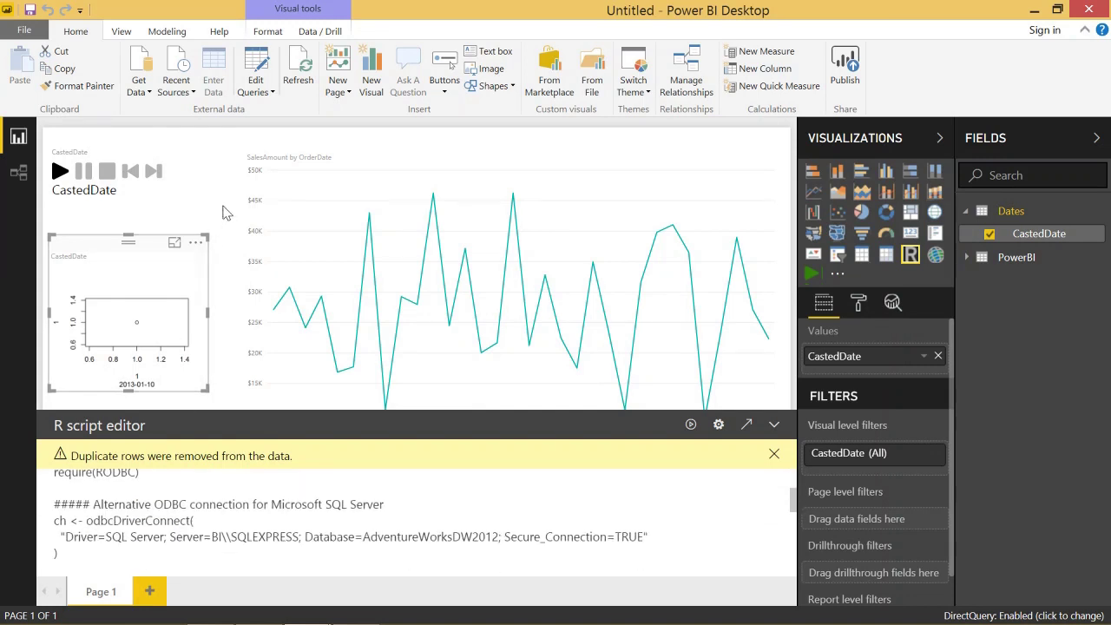
pyautogui.click(214, 221)
pyautogui.click(60, 174)
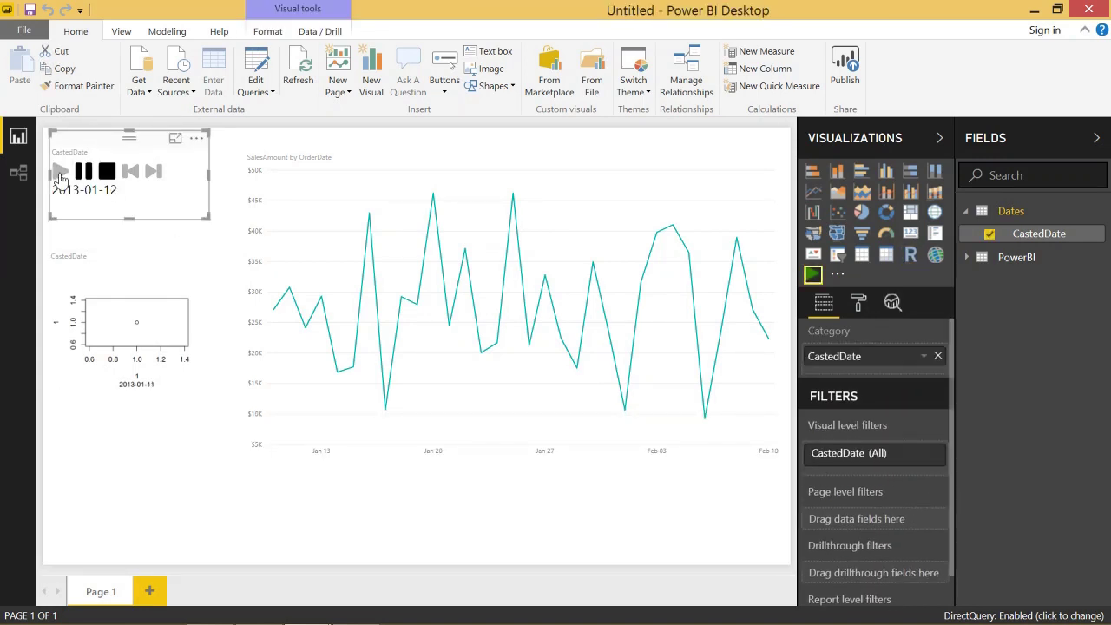
# Set the sales line chart's x-axis type to Categorical.
pyautogui.click(690, 159)
pyautogui.click(856, 304)
pyautogui.click(840, 405)
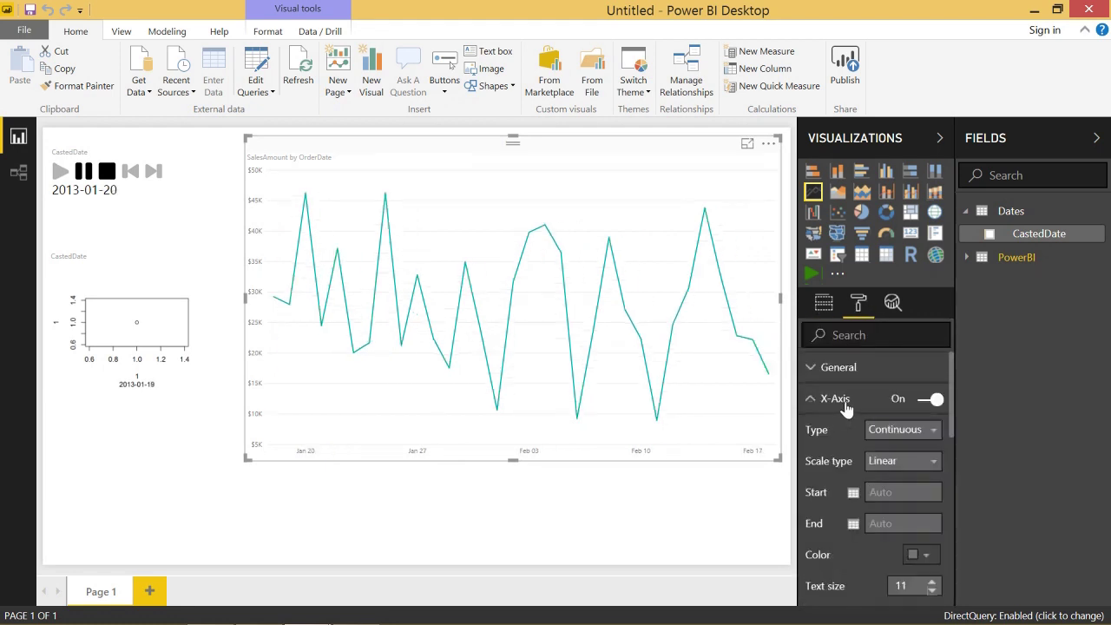
pyautogui.click(916, 434)
pyautogui.click(894, 469)
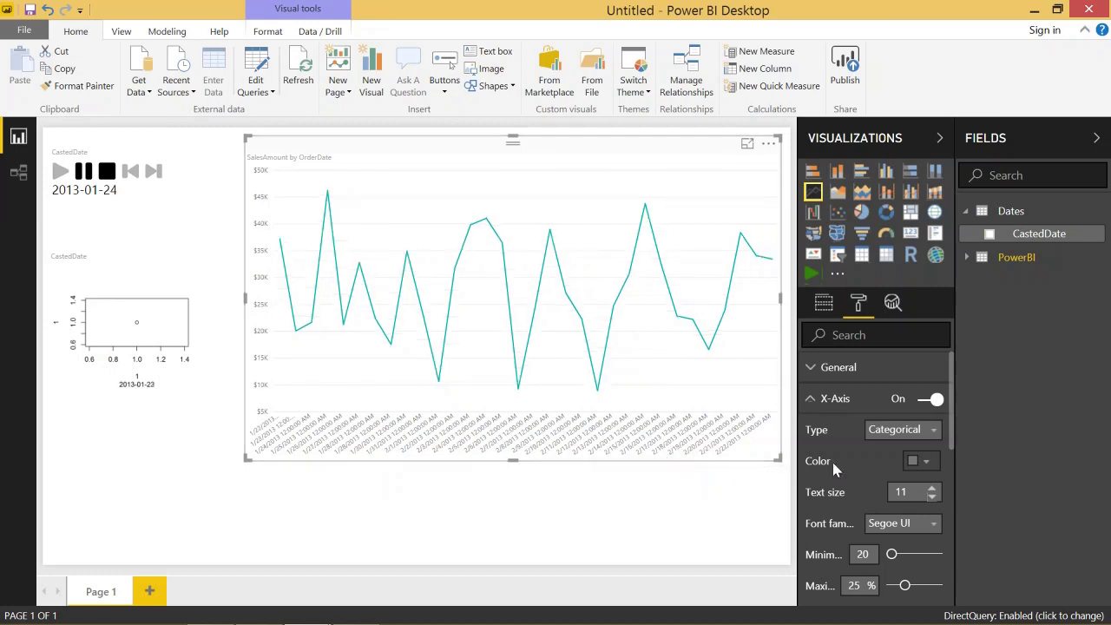
# Format OrderDate as M/d/yy (3/14/01) and raise the x-axis text size to 14.
pyautogui.click(971, 259)
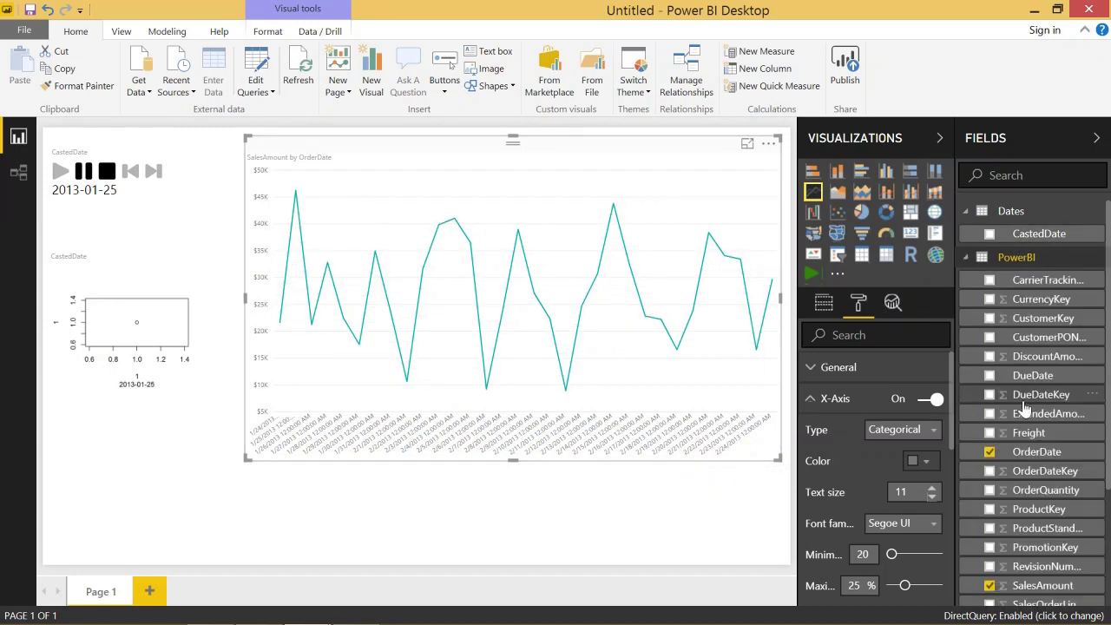
pyautogui.click(267, 31)
pyautogui.click(178, 31)
pyautogui.click(362, 70)
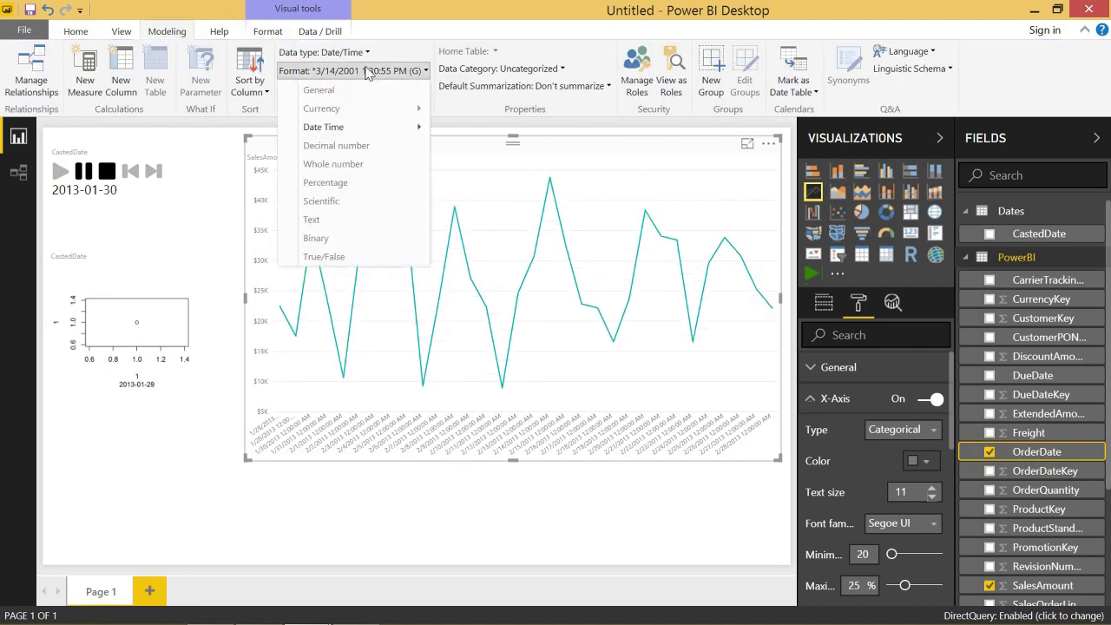
pyautogui.moveTo(384, 128)
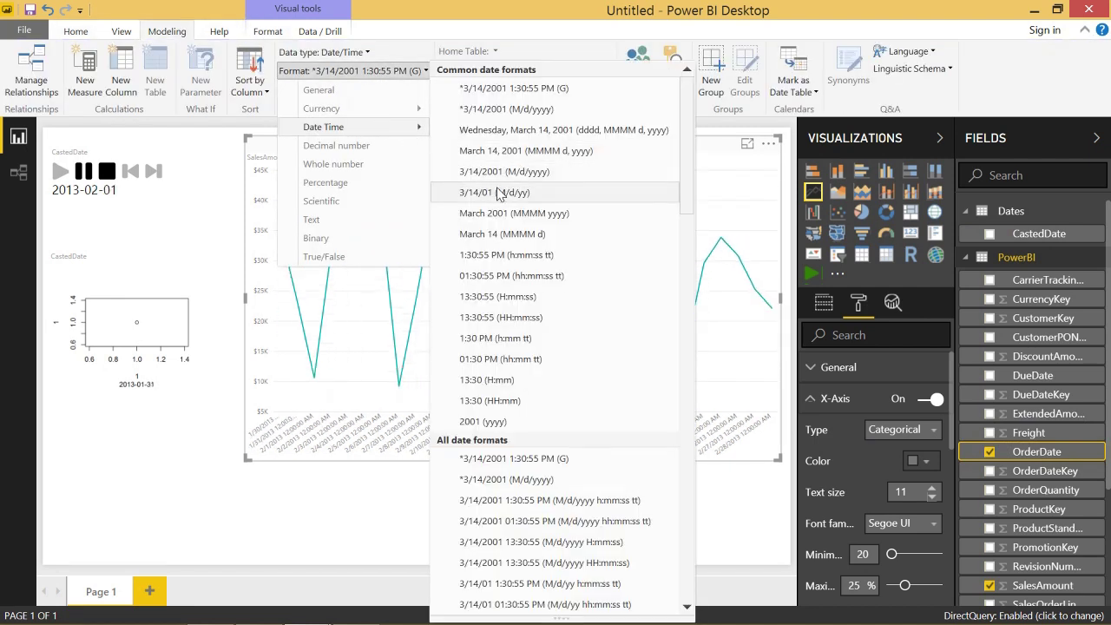
pyautogui.click(495, 192)
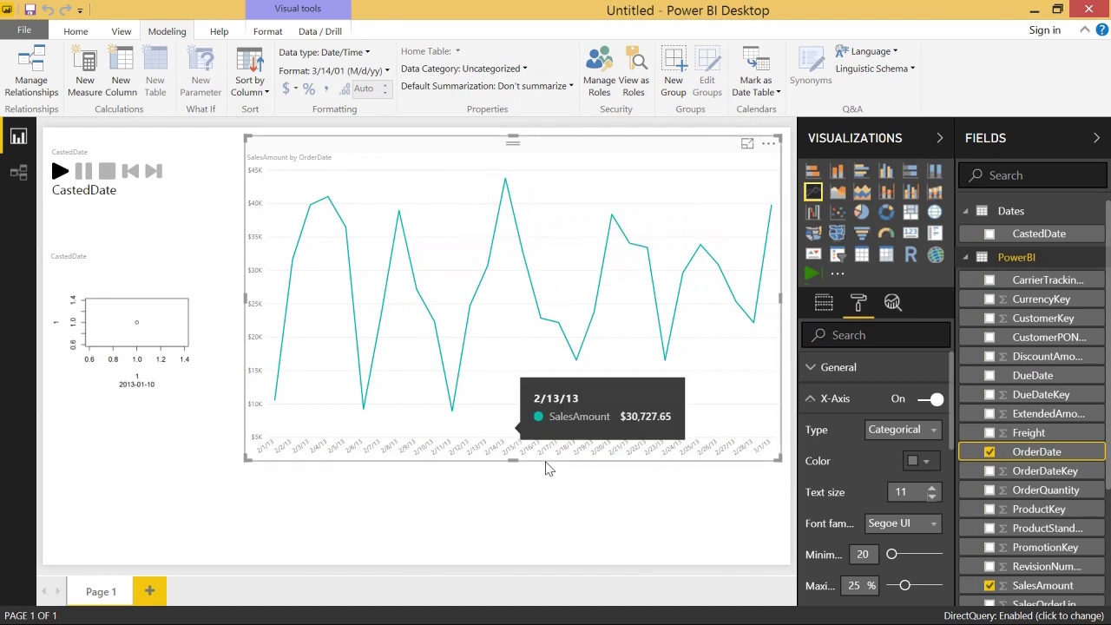
pyautogui.click(931, 488)
pyautogui.click(931, 489)
pyautogui.click(931, 492)
# Refresh the report data and replay the CastedDate player so the R visual reaches 2013-02-01.
pyautogui.click(932, 492)
pyautogui.click(196, 200)
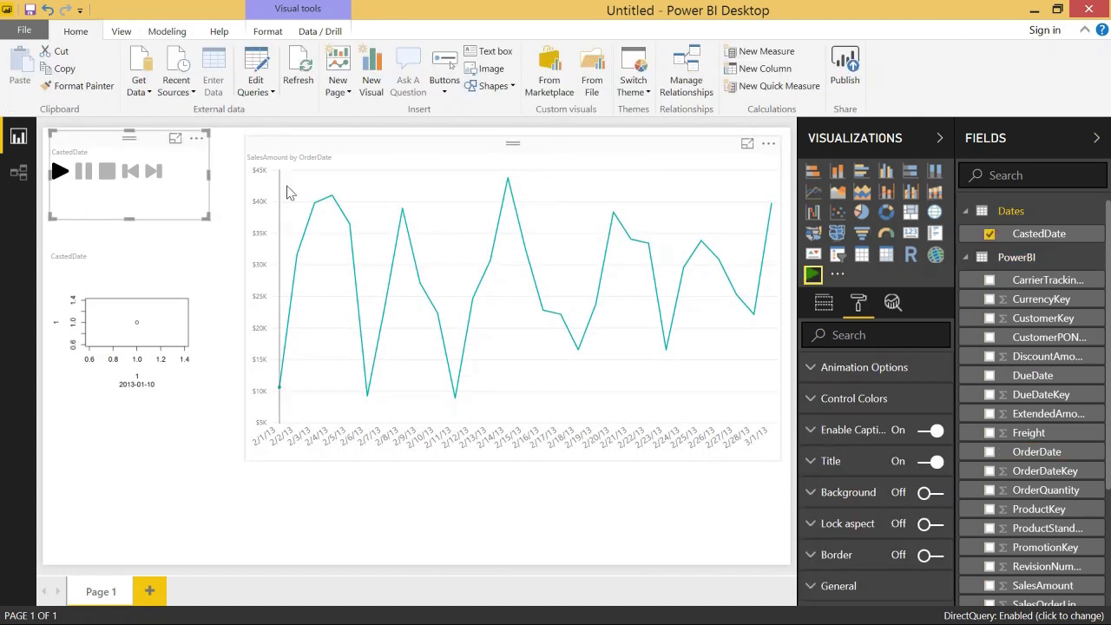
pyautogui.click(298, 68)
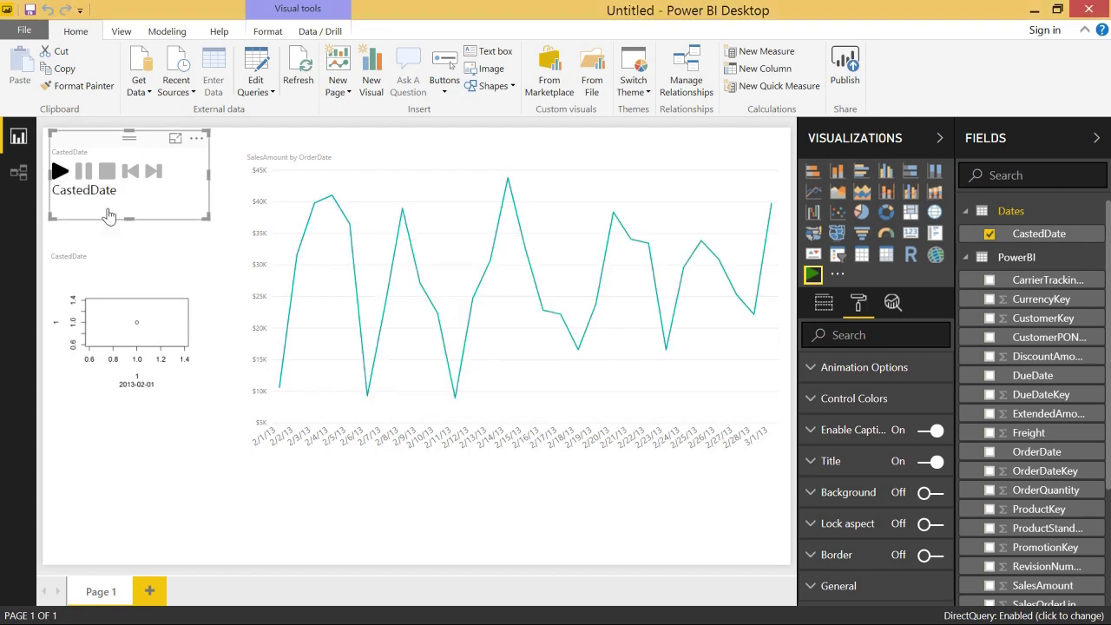
pyautogui.click(73, 236)
pyautogui.click(58, 169)
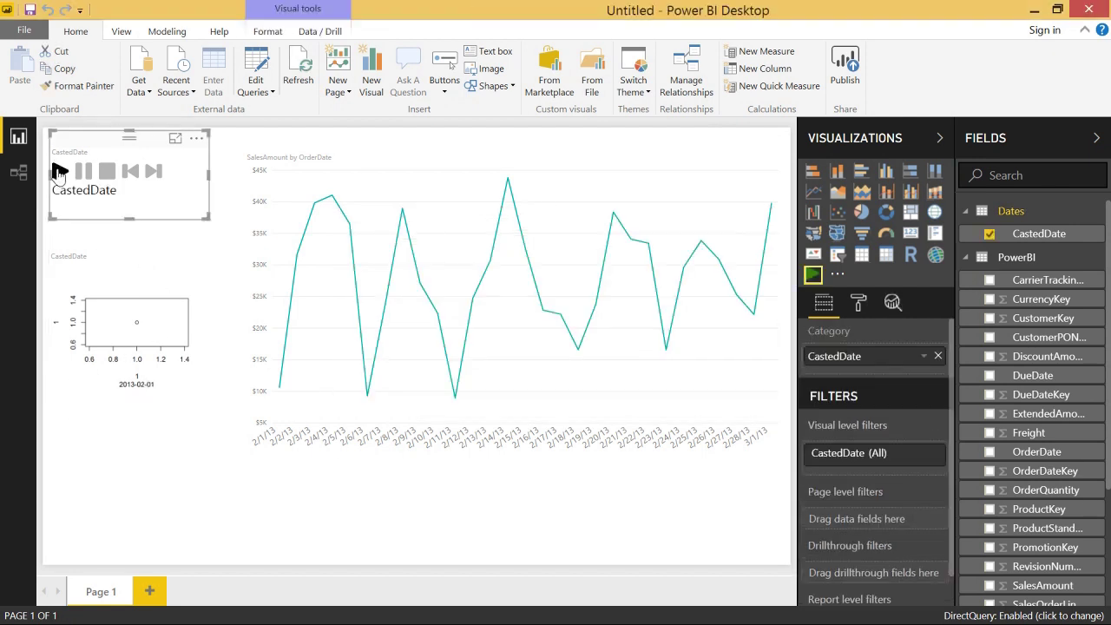